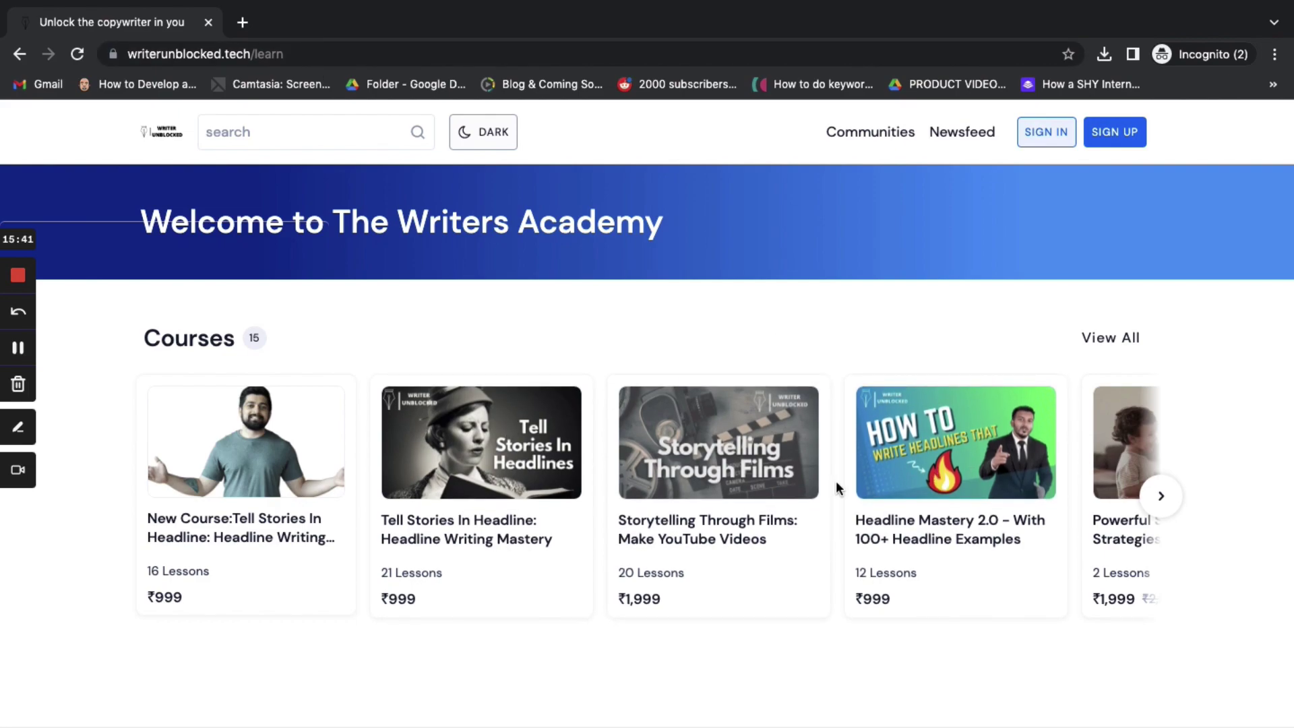
Step: Drop a Button element at the right end of the header row and drag the header's bottom padding down to make it taller
left_click(315, 54)
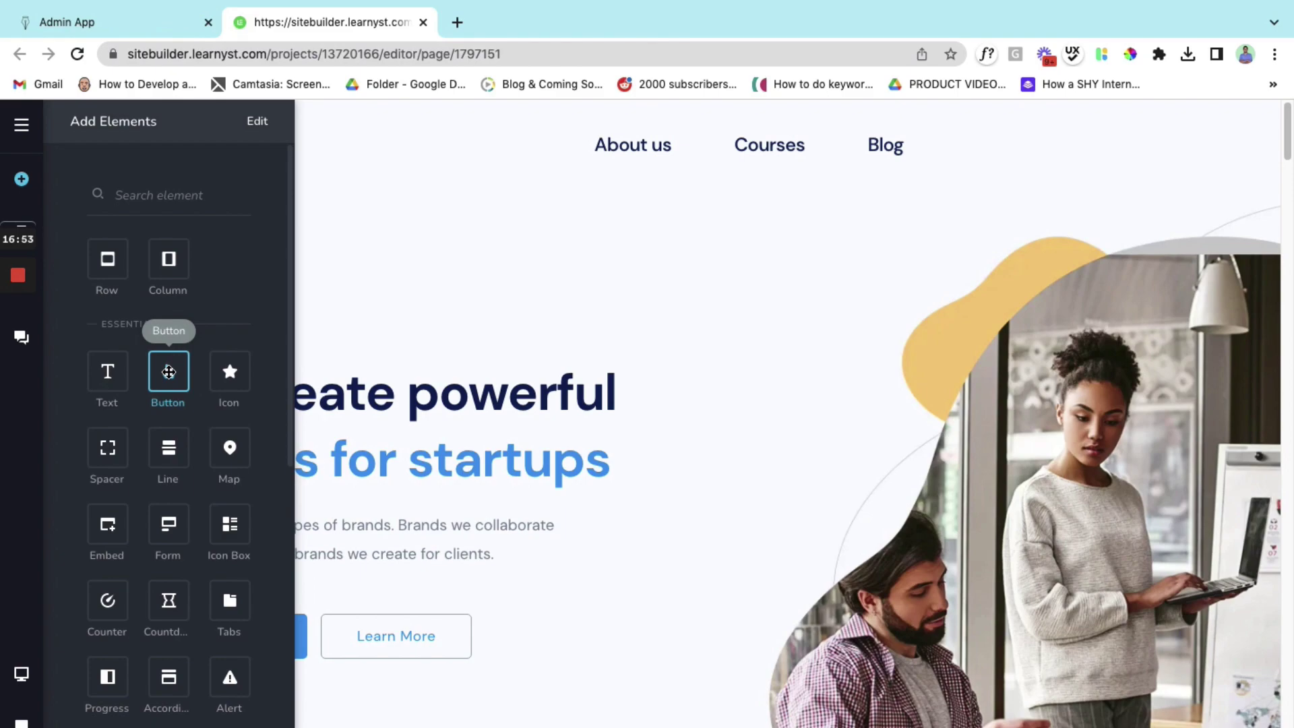
left_click_drag(168, 372, 1187, 147)
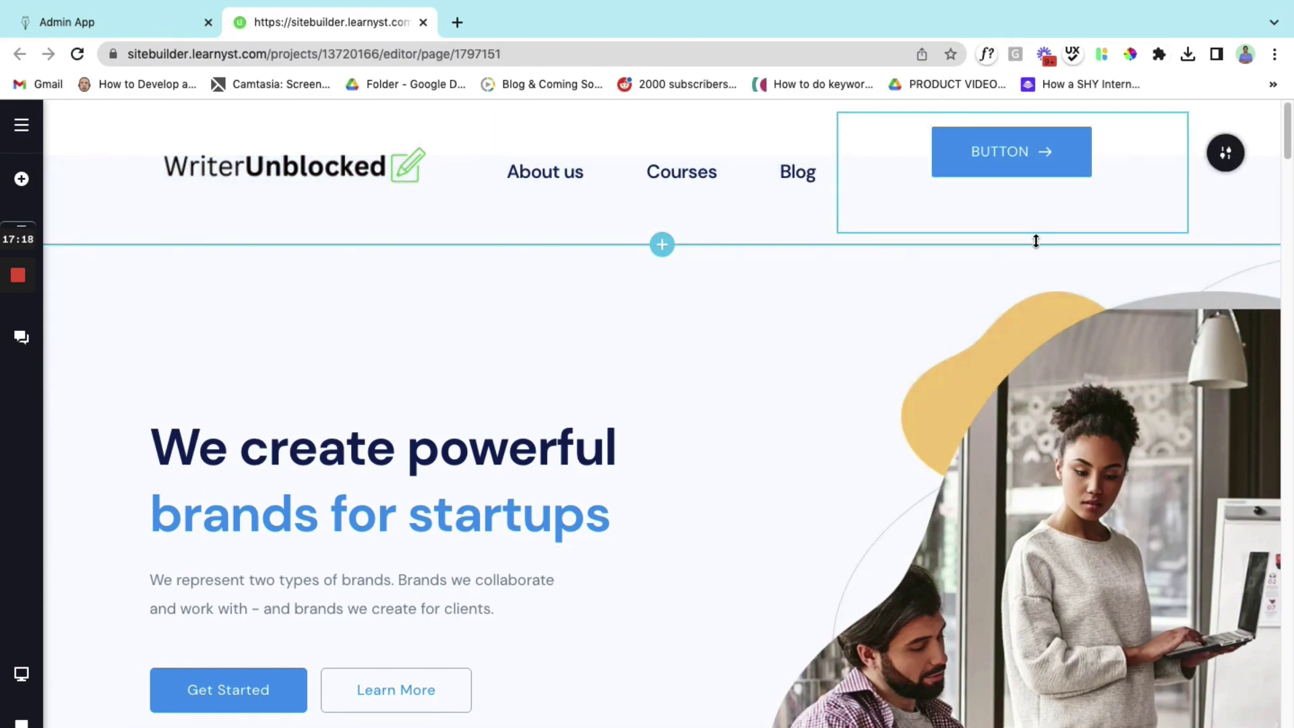
left_click_drag(1035, 241, 1003, 370)
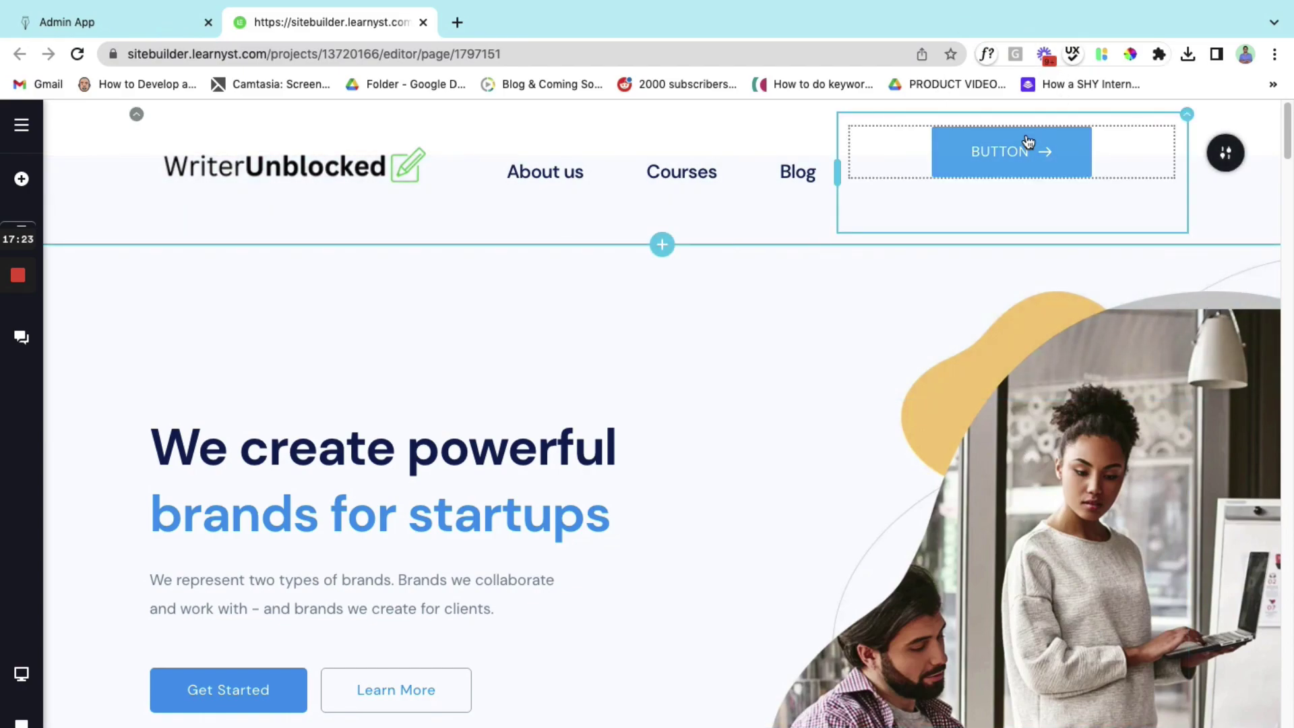
Step: Replace the button's placeholder BUTTON label with 'Login/Signup'
double_click(980, 152)
key("BackSpace")
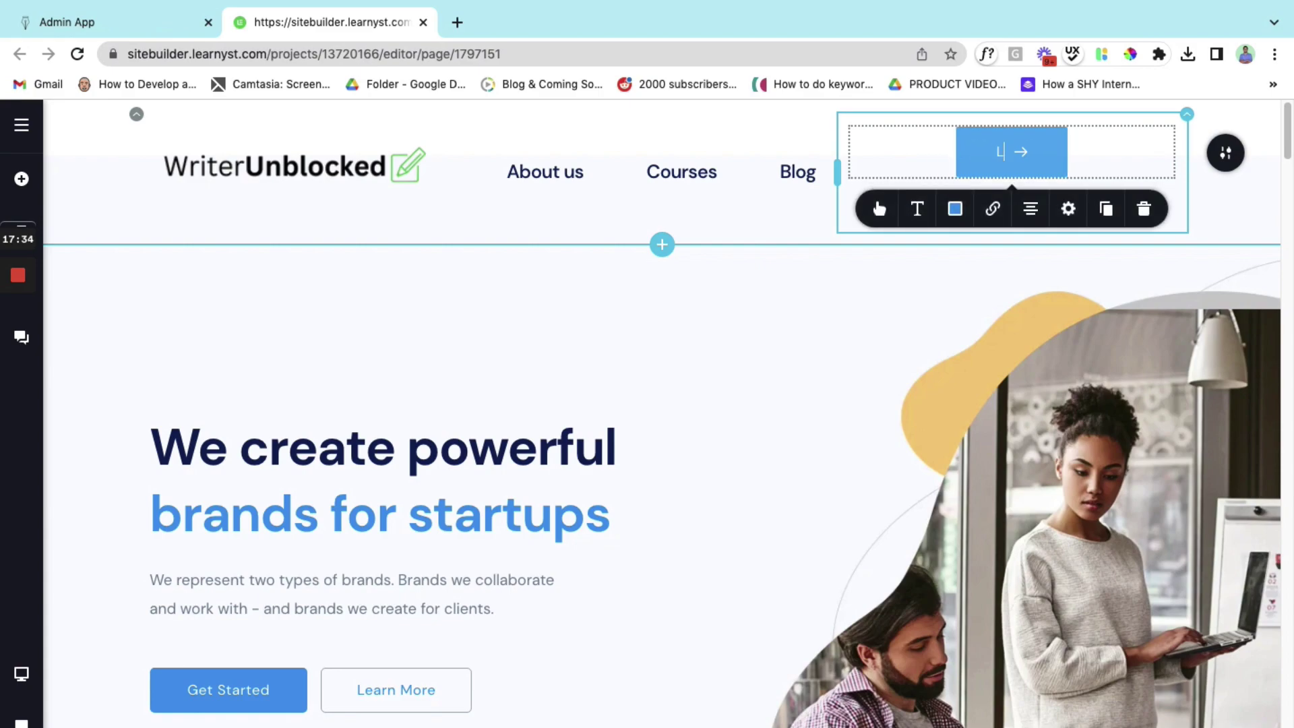
type("Login/Signup")
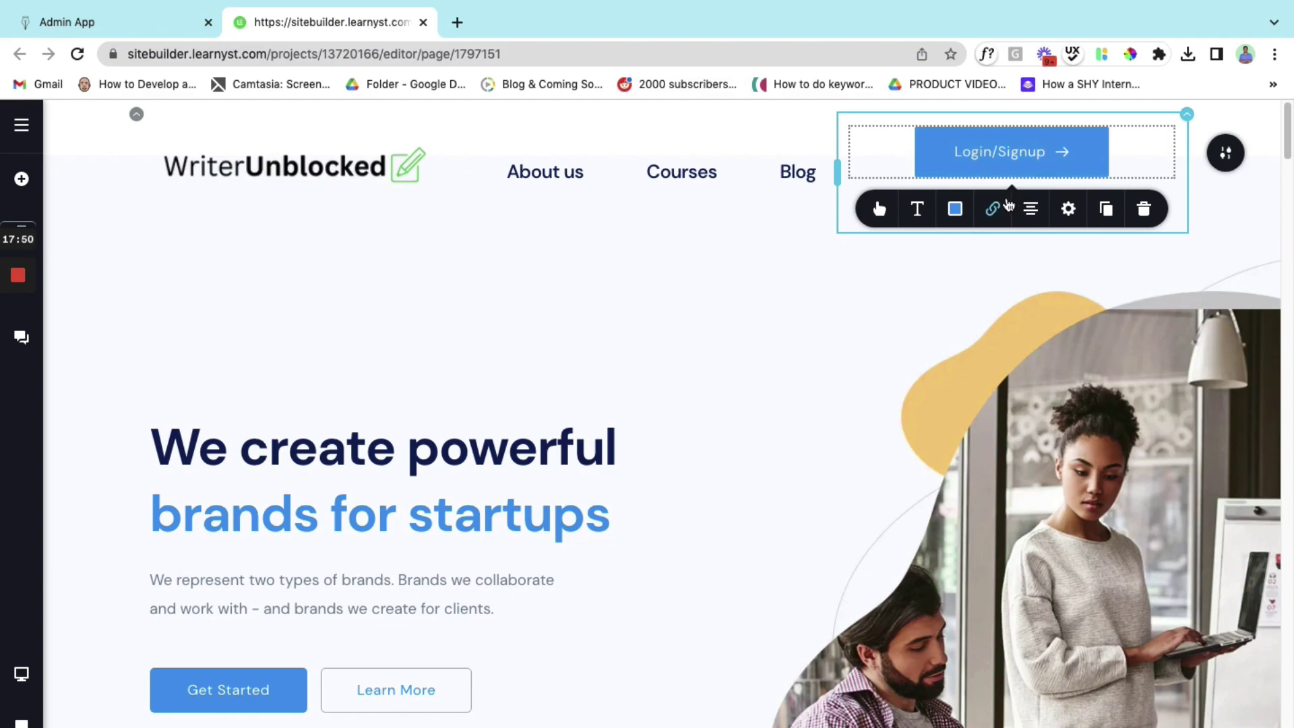
Step: Style the button as size S with solid blue fill and rounded corners, showing the custom 25 px radius
left_click(879, 210)
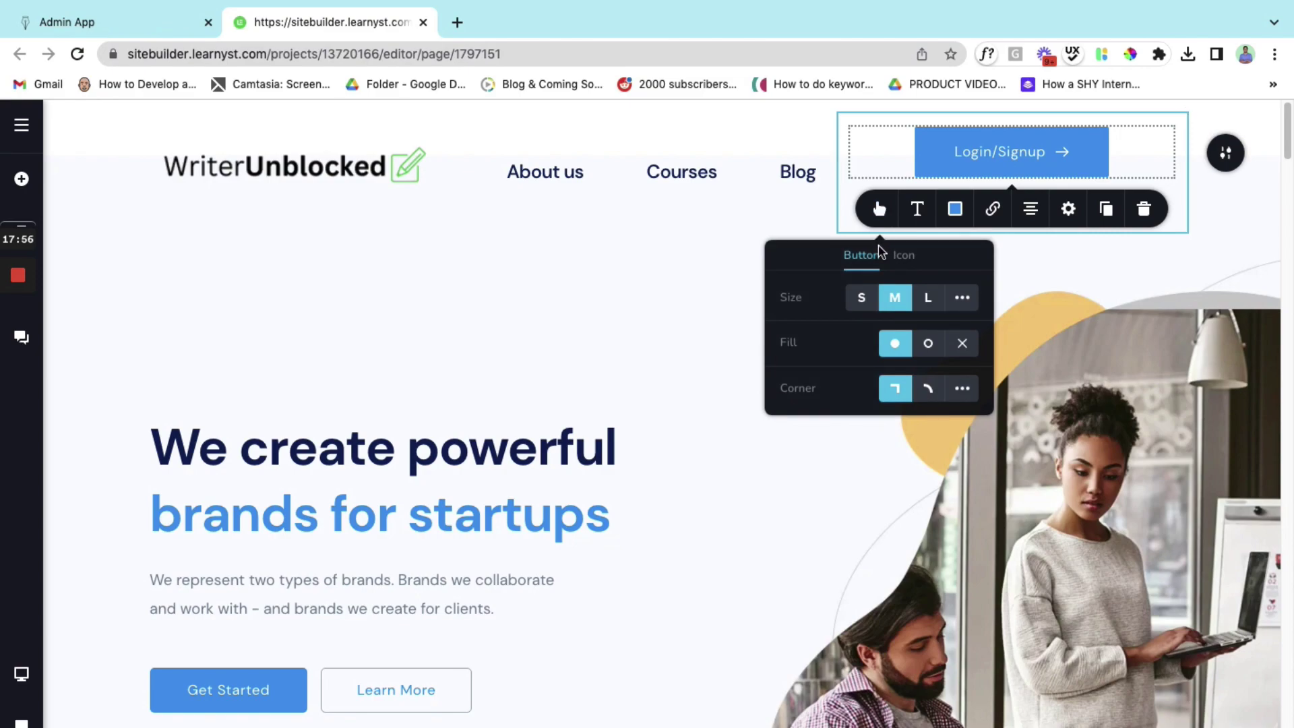
left_click(866, 302)
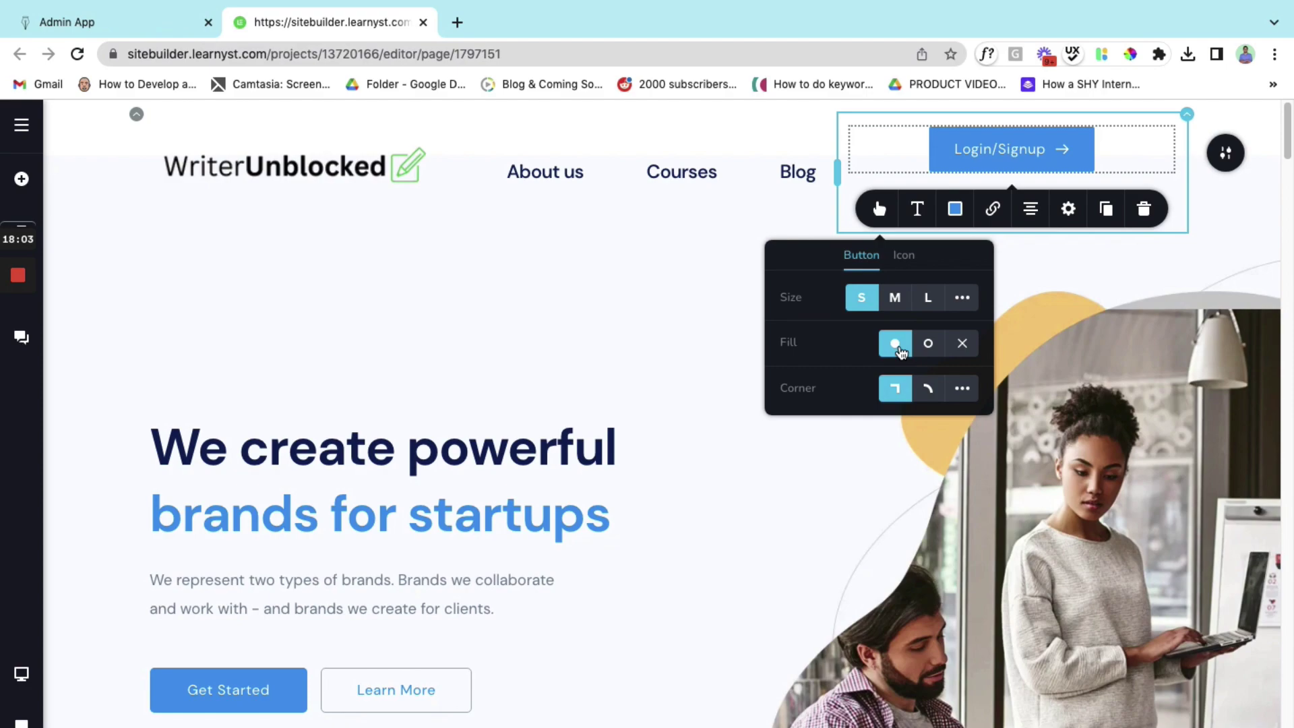
left_click(927, 345)
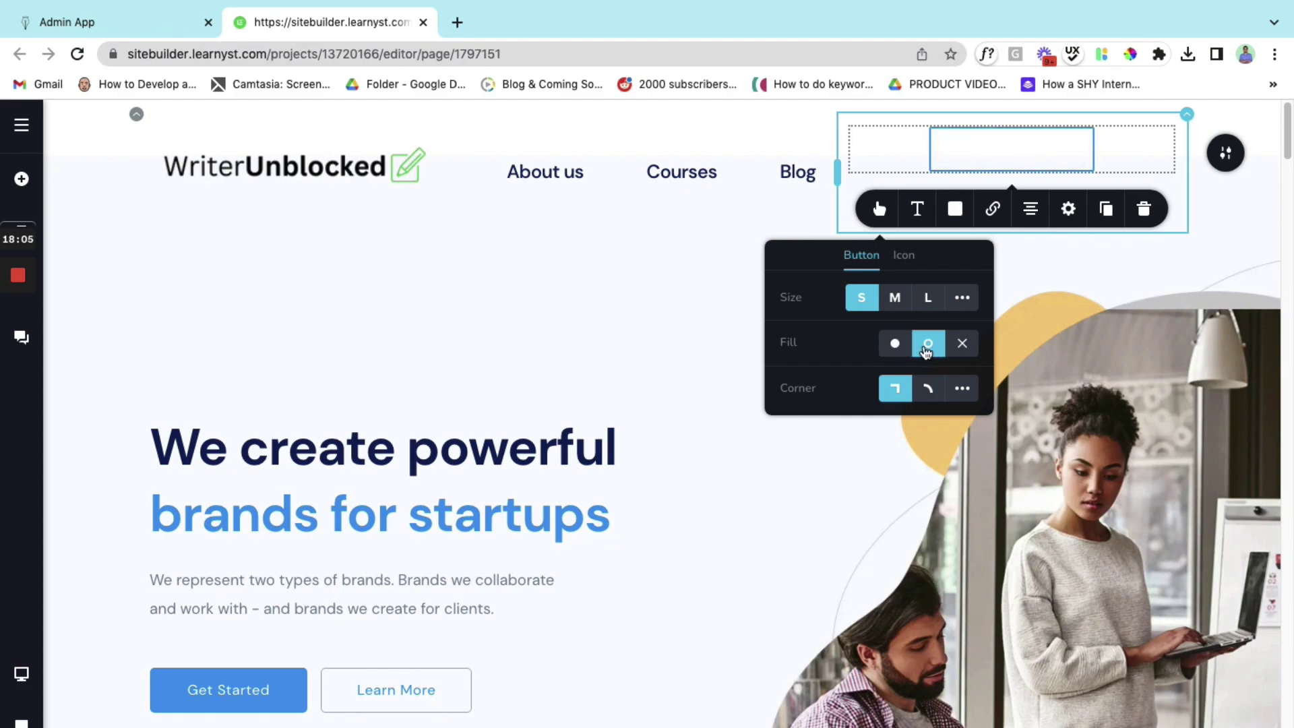
left_click(901, 350)
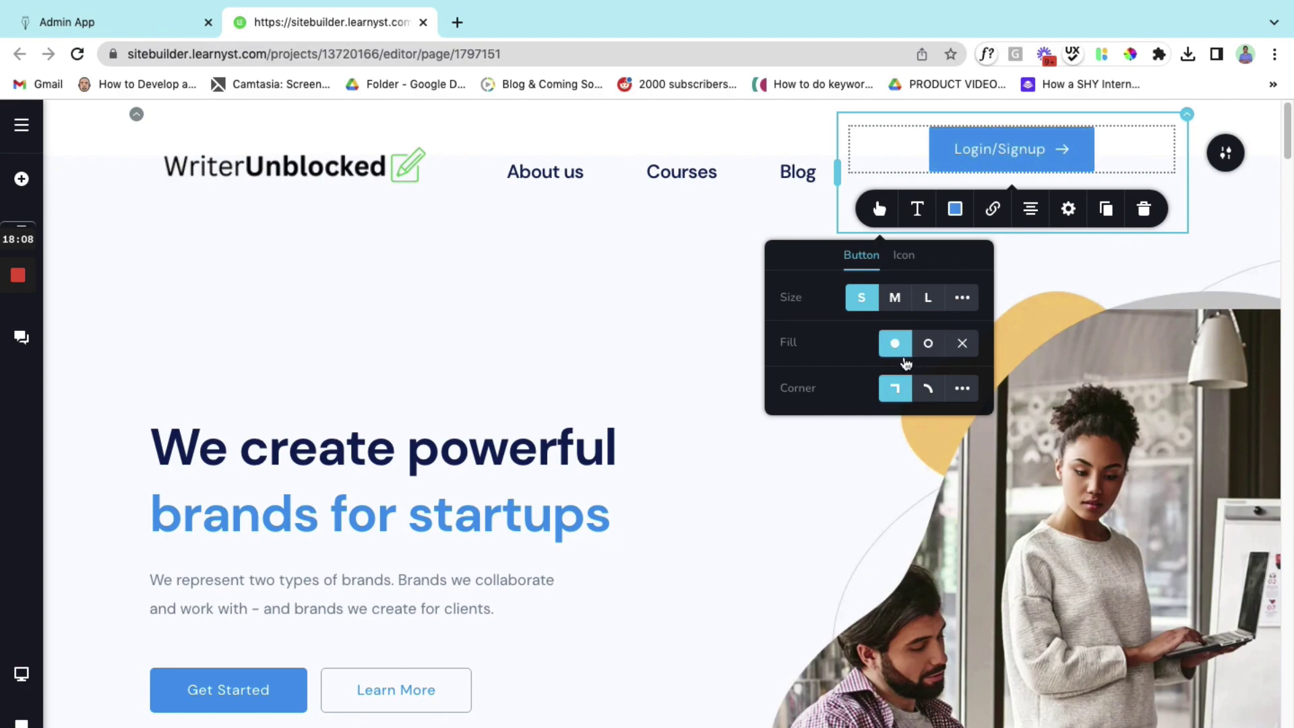
left_click(929, 391)
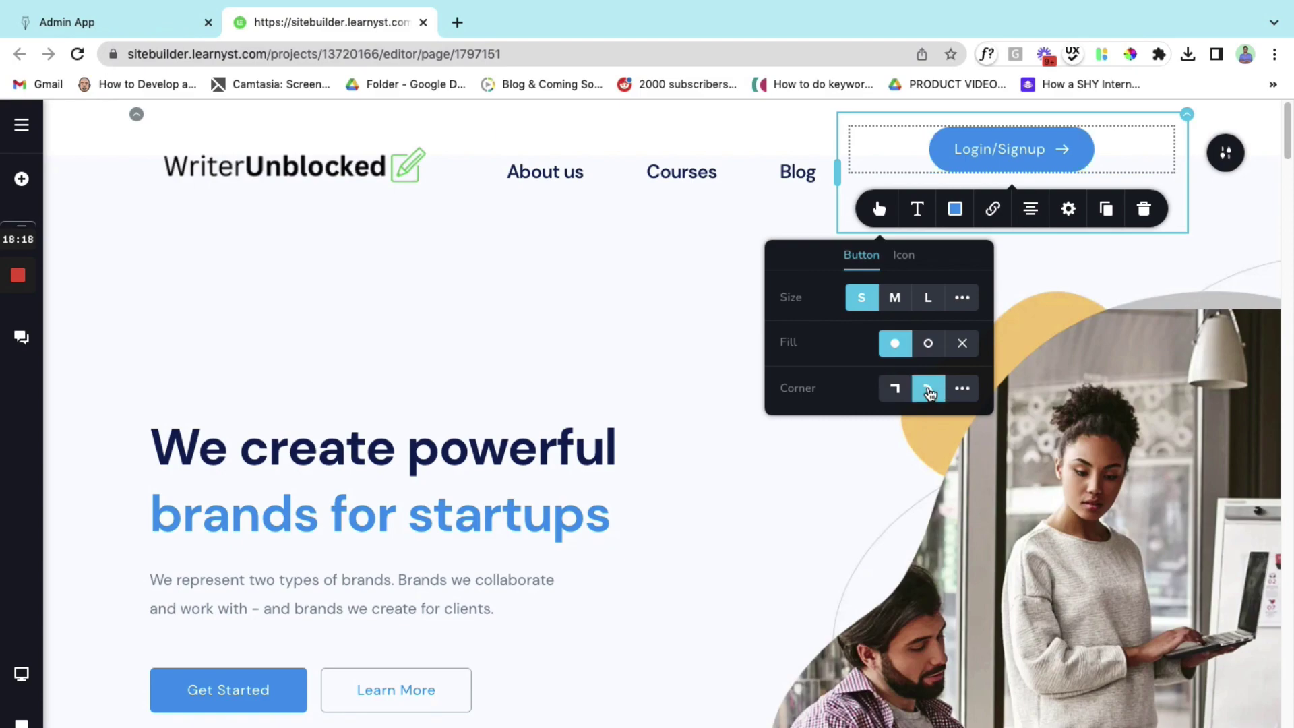
left_click(960, 391)
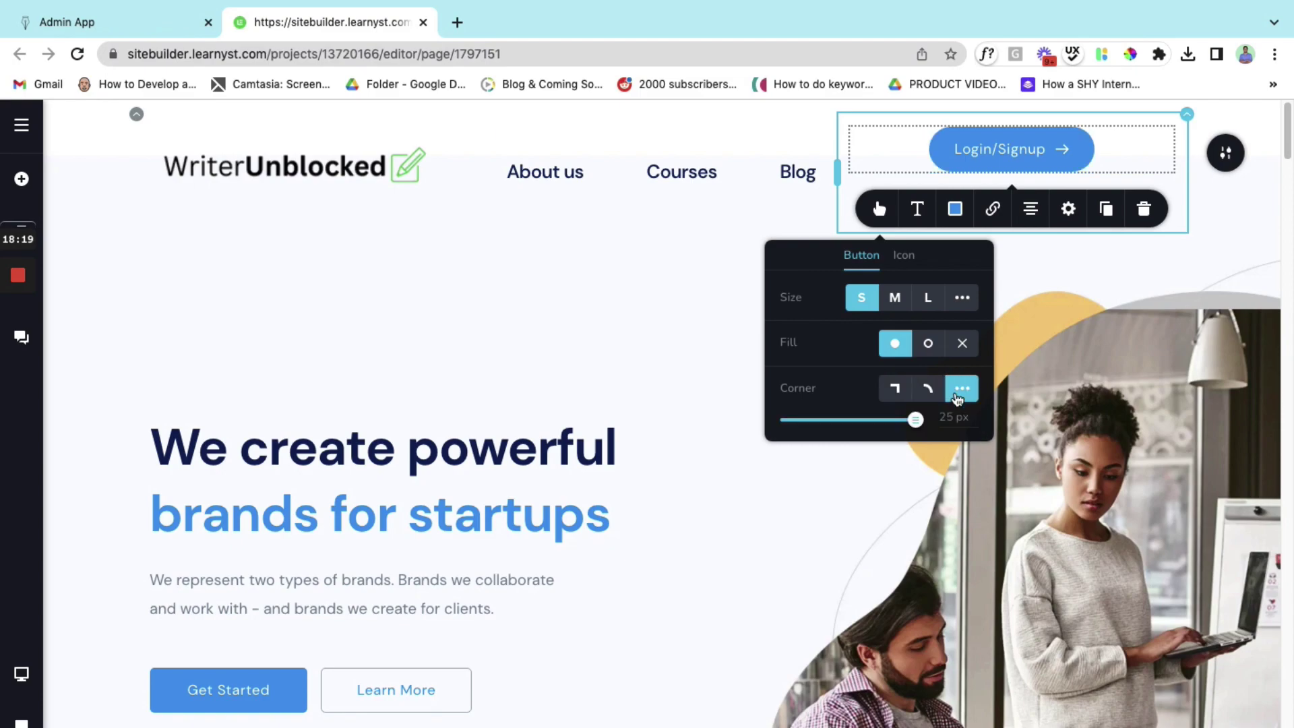
Step: Open the Login/Signup button's link settings, then switch to the academy's Writers Academy learn page window
left_click(919, 213)
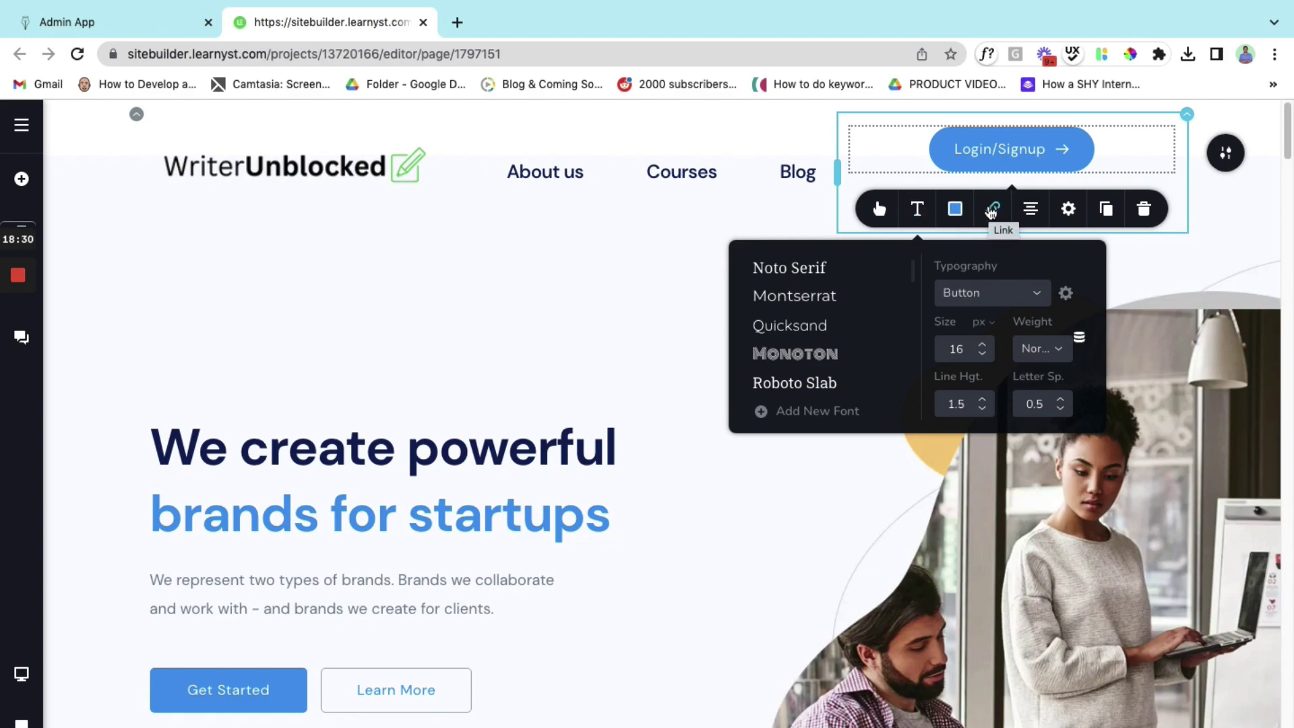
left_click(991, 212)
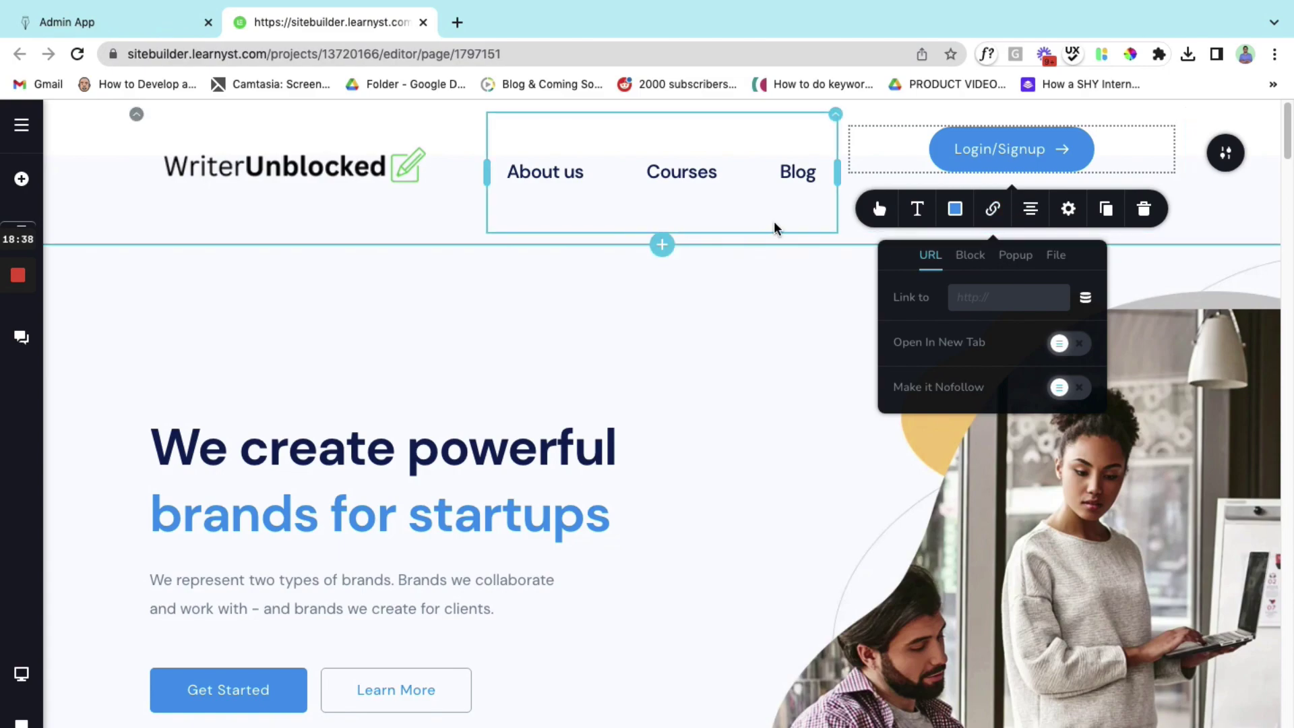
key("ctrl+Right")
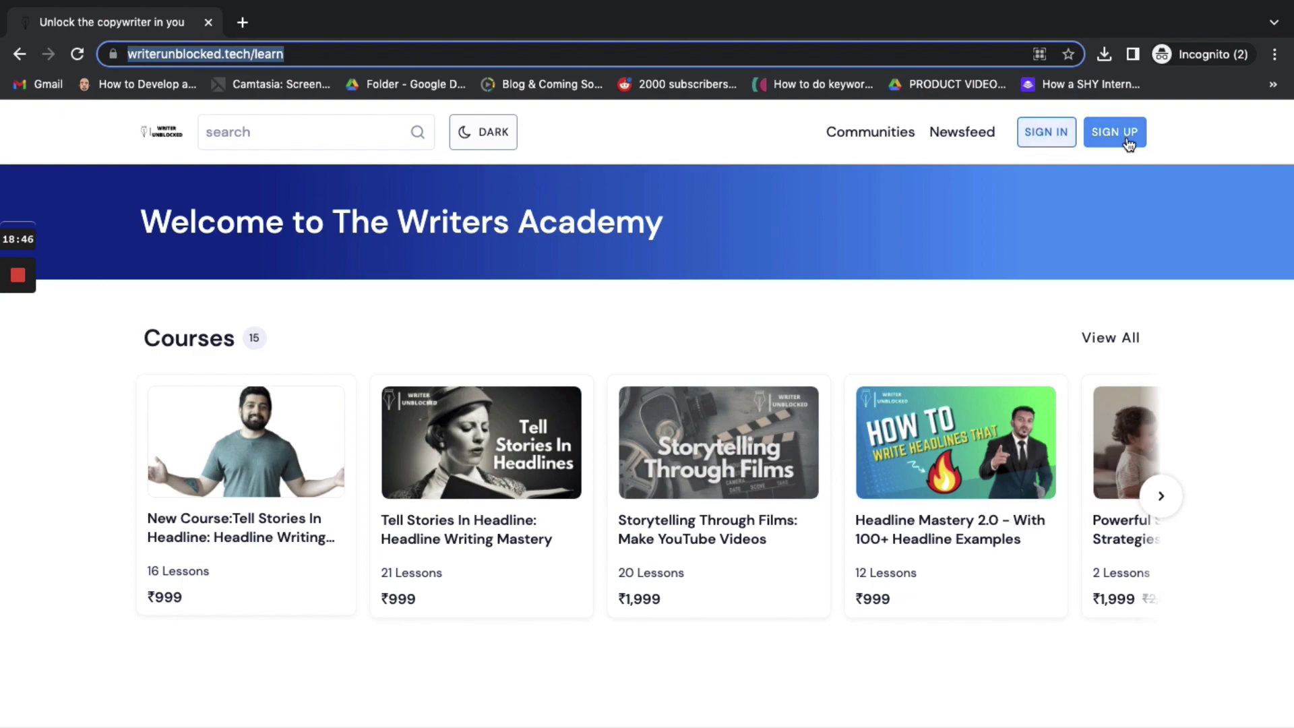
Step: Open the academy's Create Your Account signup page, copy its address, and return to the site builder
left_click(1126, 139)
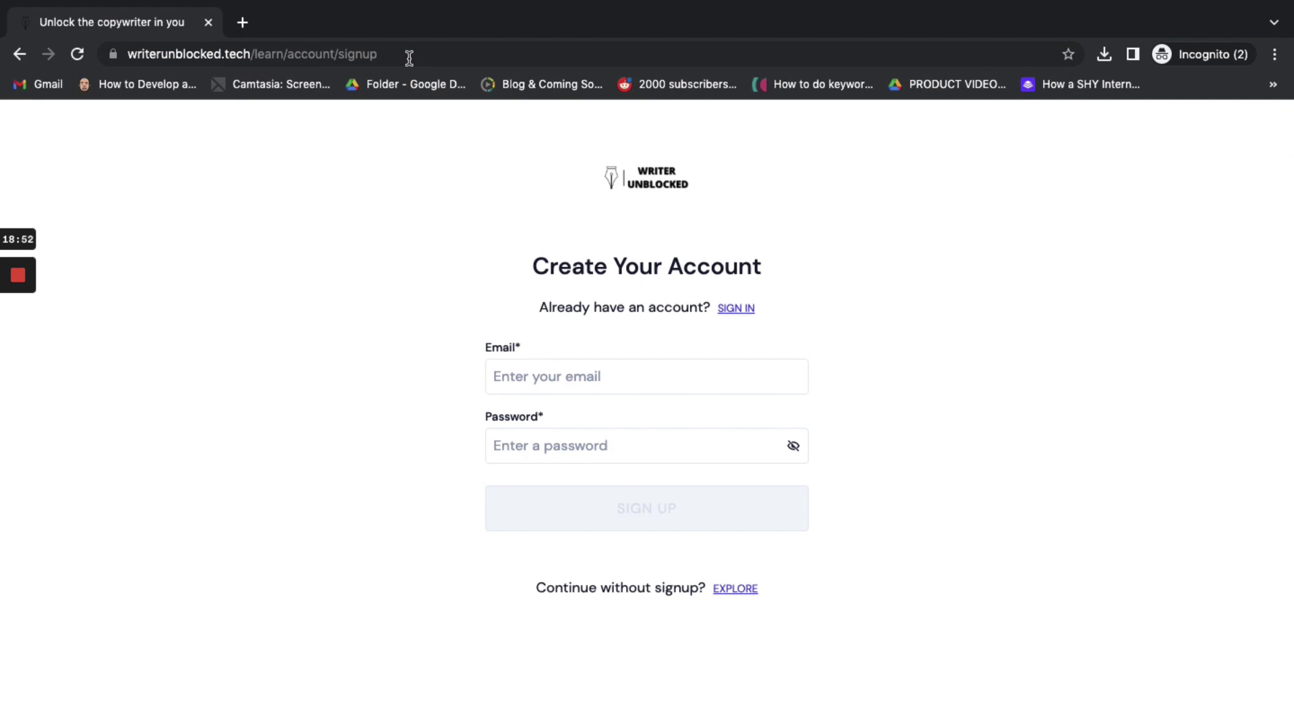
left_click(409, 58)
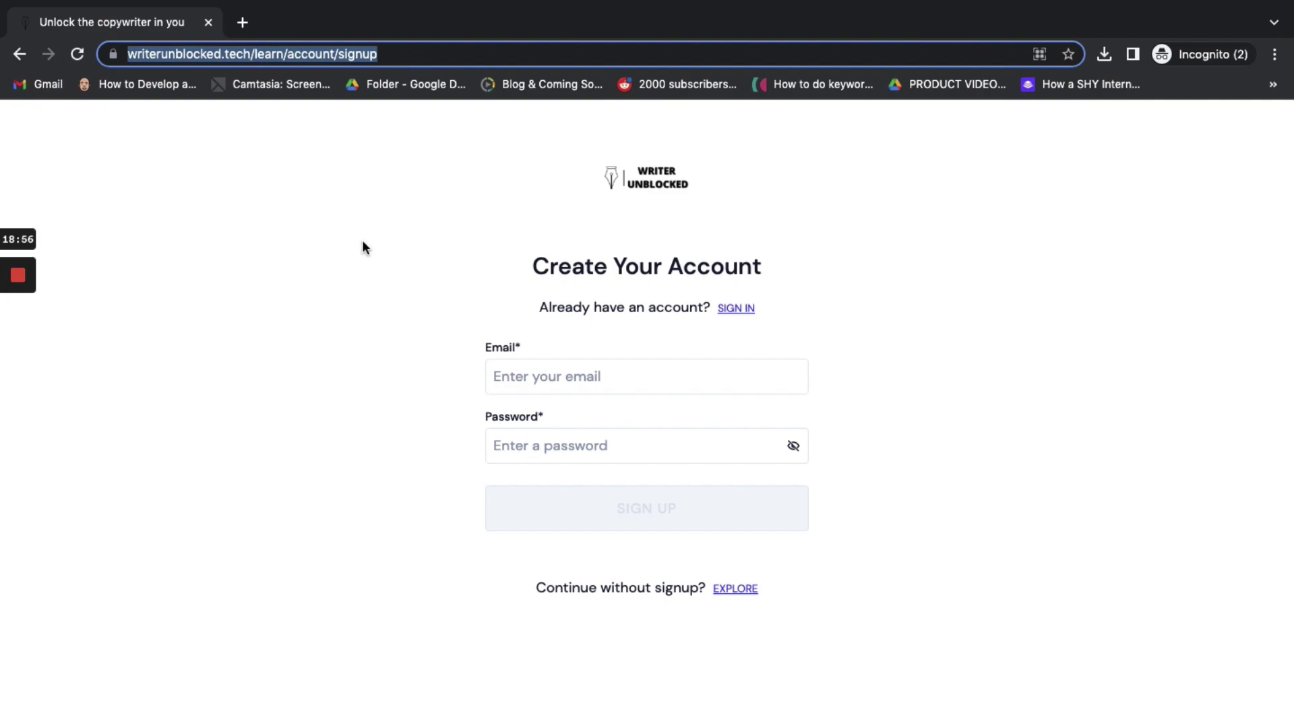
key("ctrl+Left")
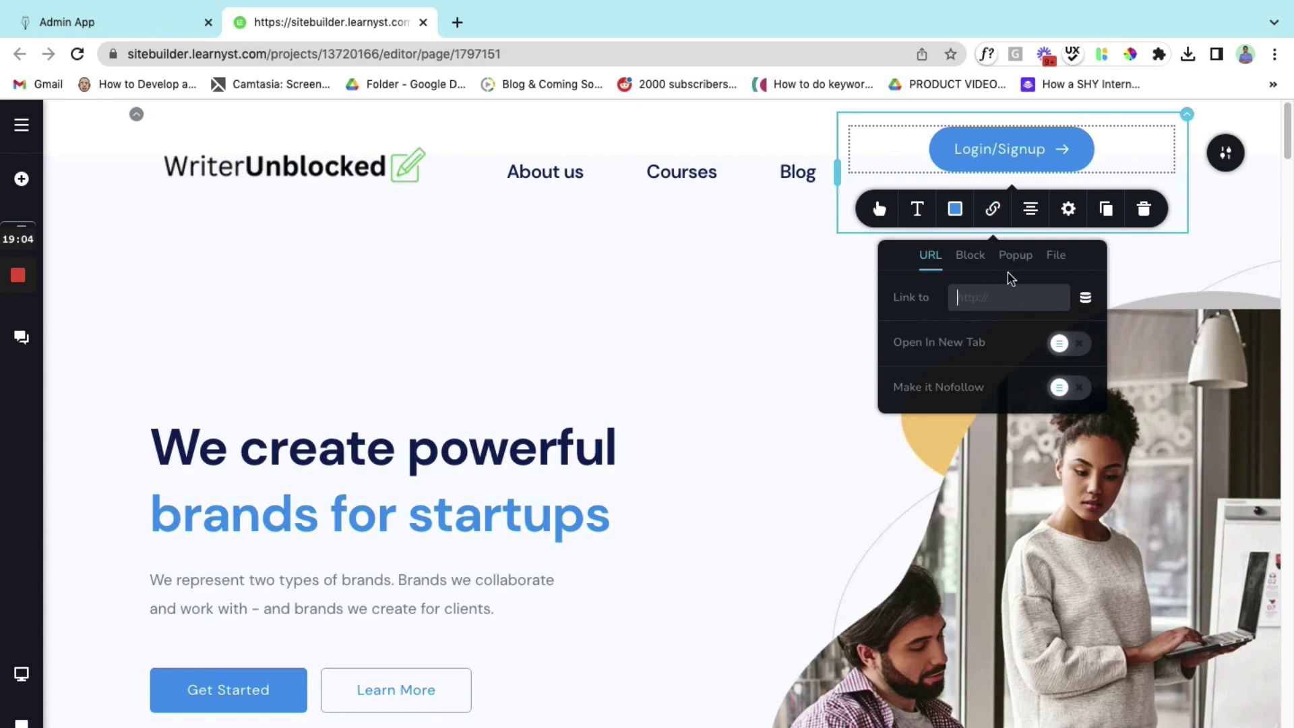
Step: Paste the /learn/account/signup address into the button's Link to field and toggle Open In New Tab
key("super+v")
left_click(1060, 347)
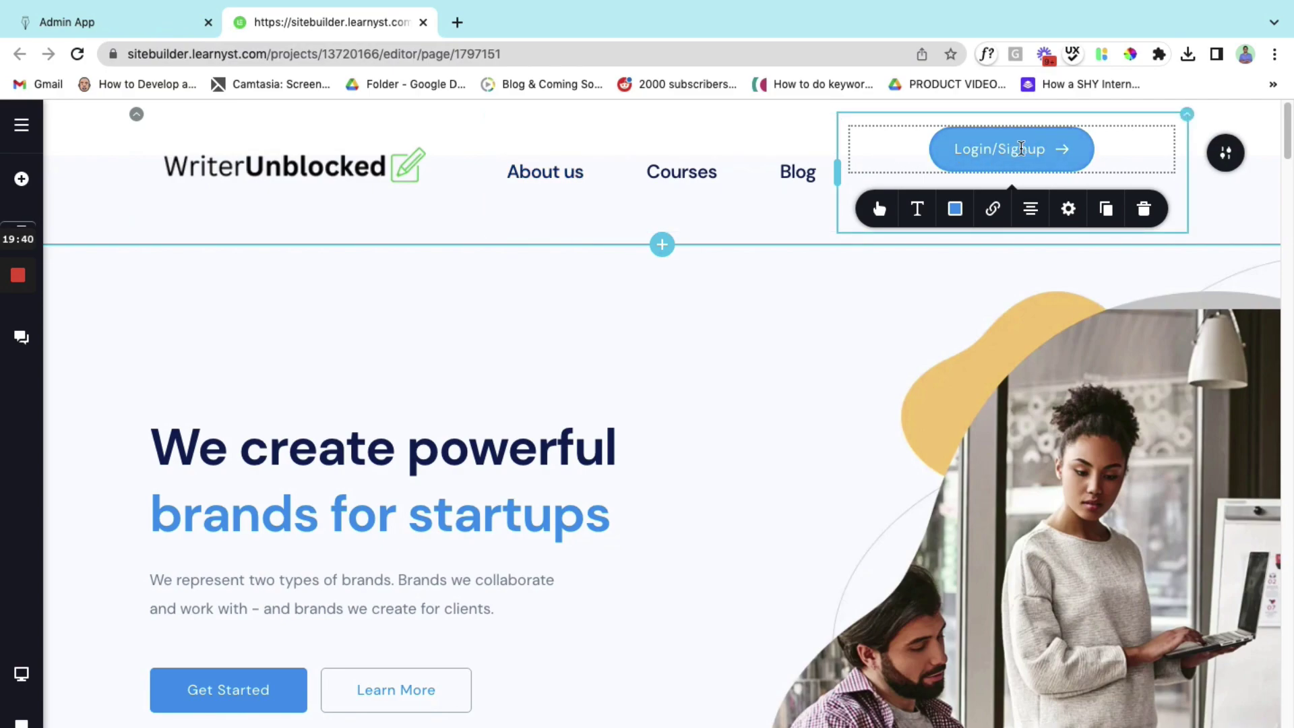
Step: Give the Login/Signup button 22 px padding in its Styling panel
left_click(1069, 210)
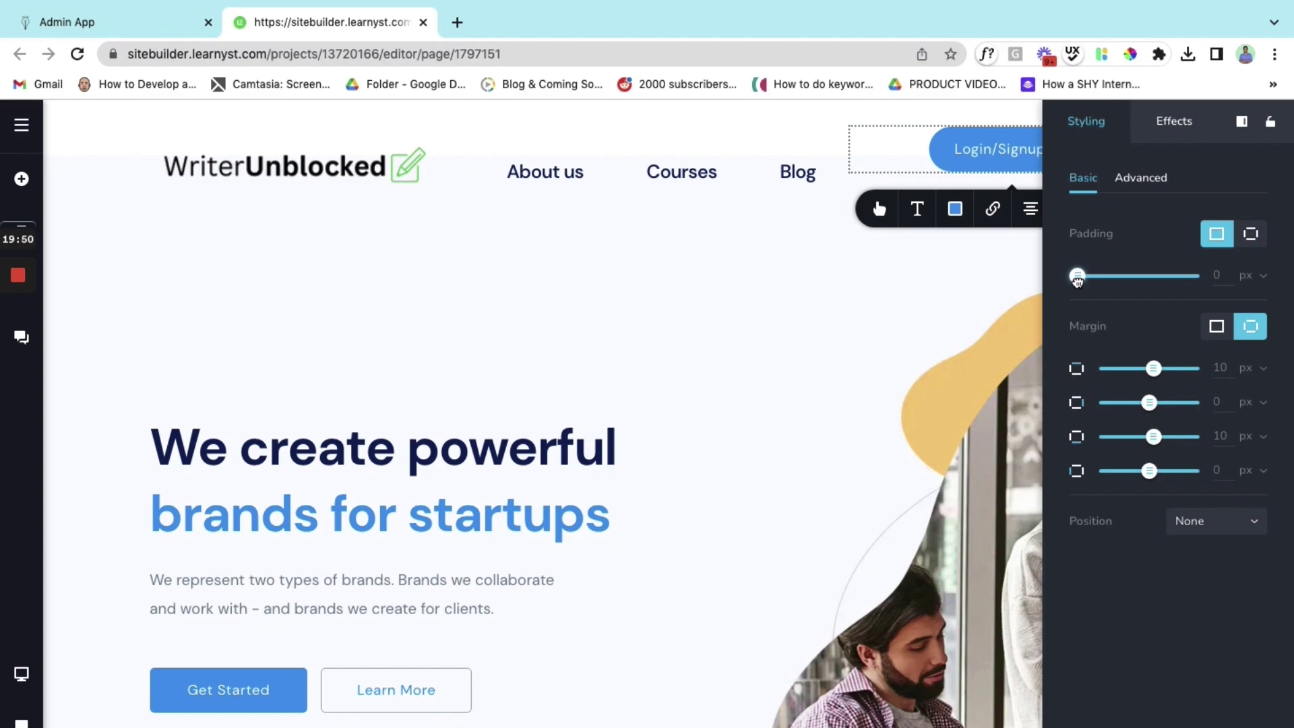
left_click_drag(1079, 280, 1102, 286)
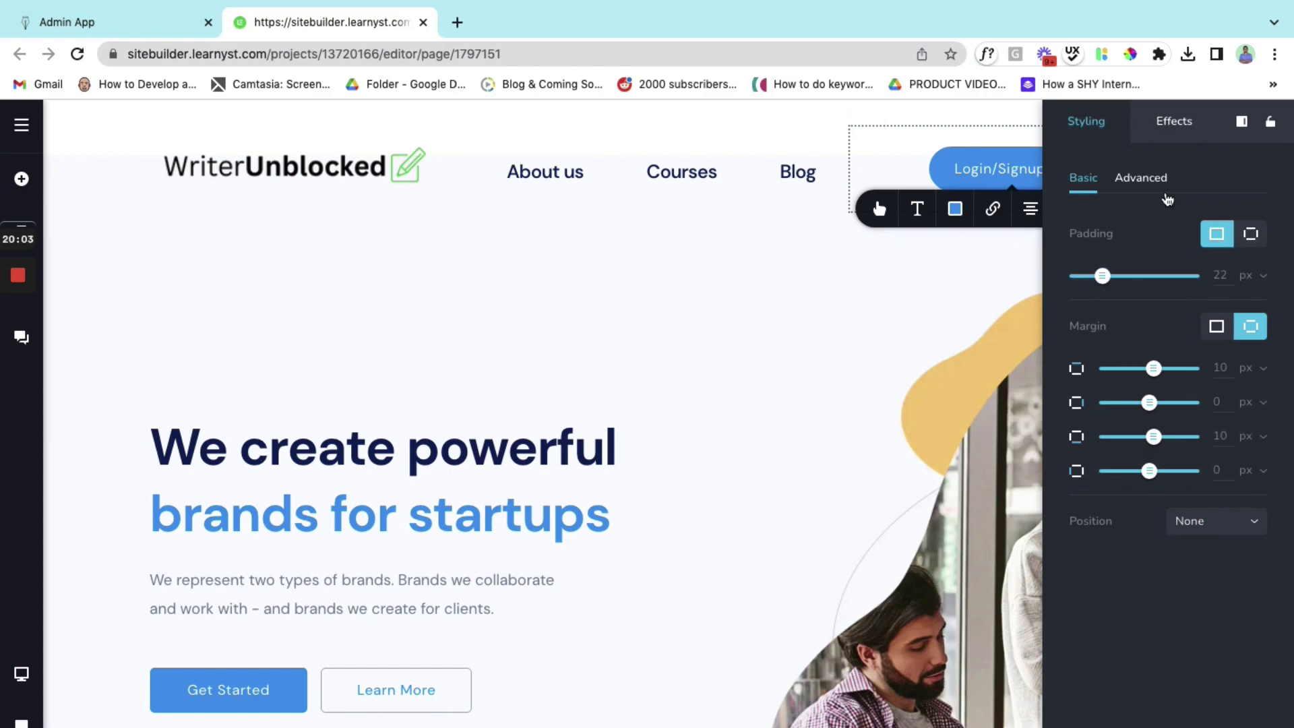
left_click(776, 217)
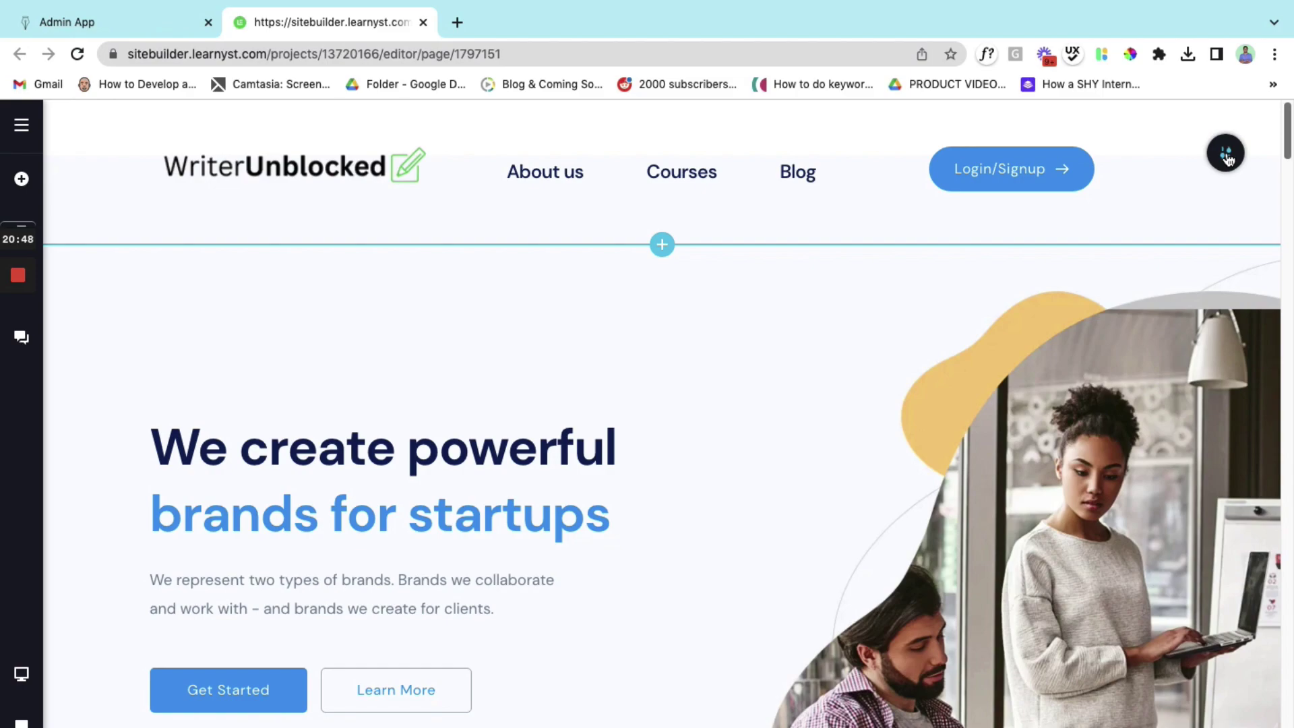
Step: Lower the header section's top padding from 15 px to 0 px in Styling > Basic
left_click(1227, 155)
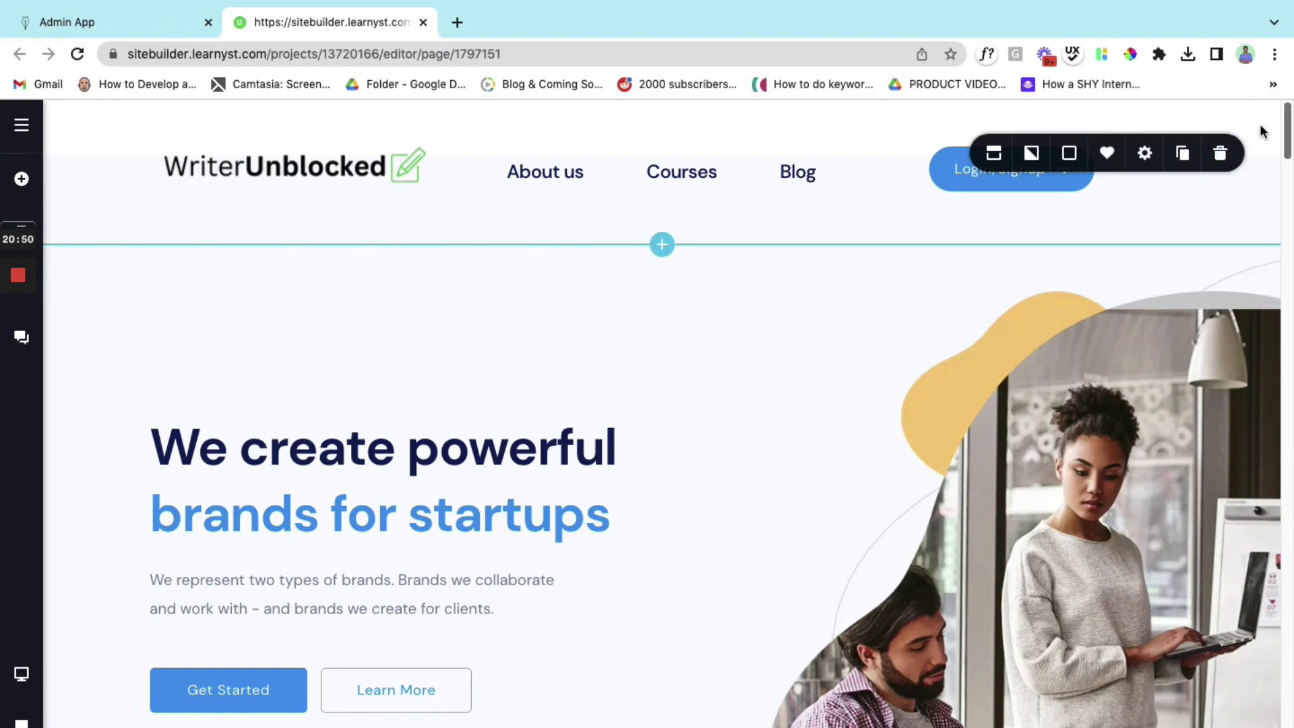
left_click(1144, 154)
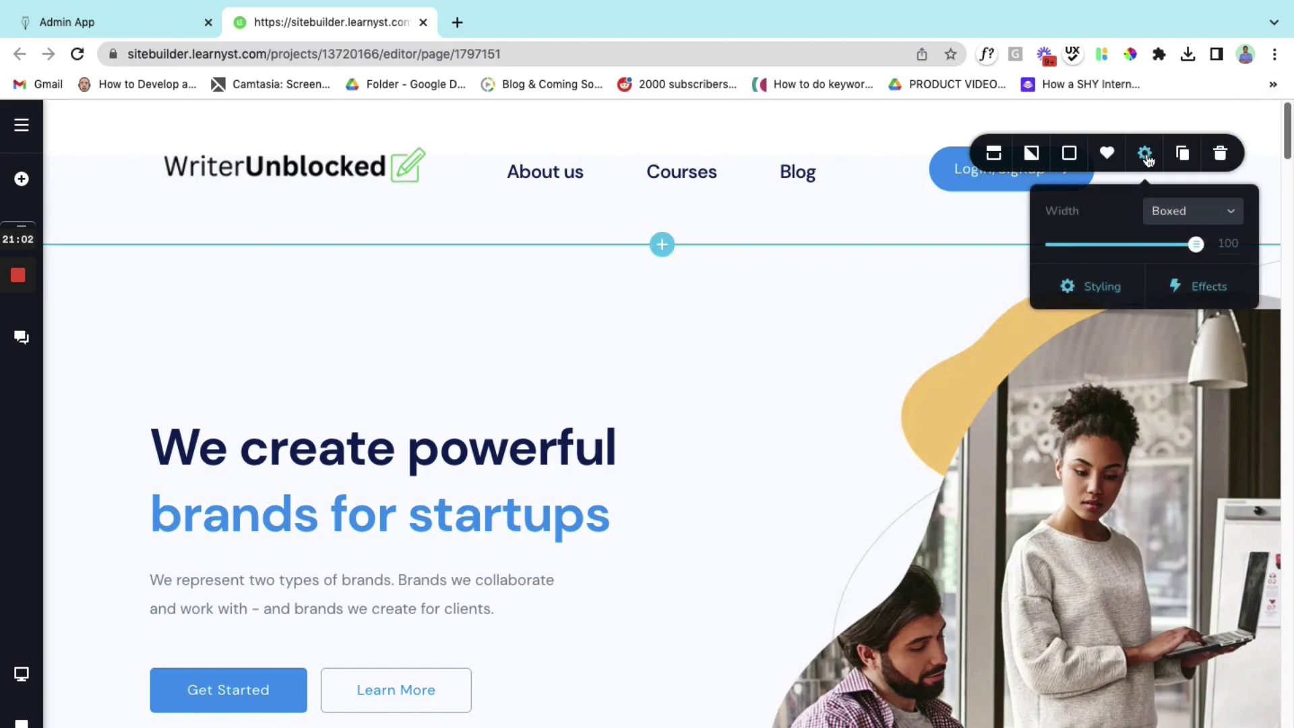
left_click(1071, 289)
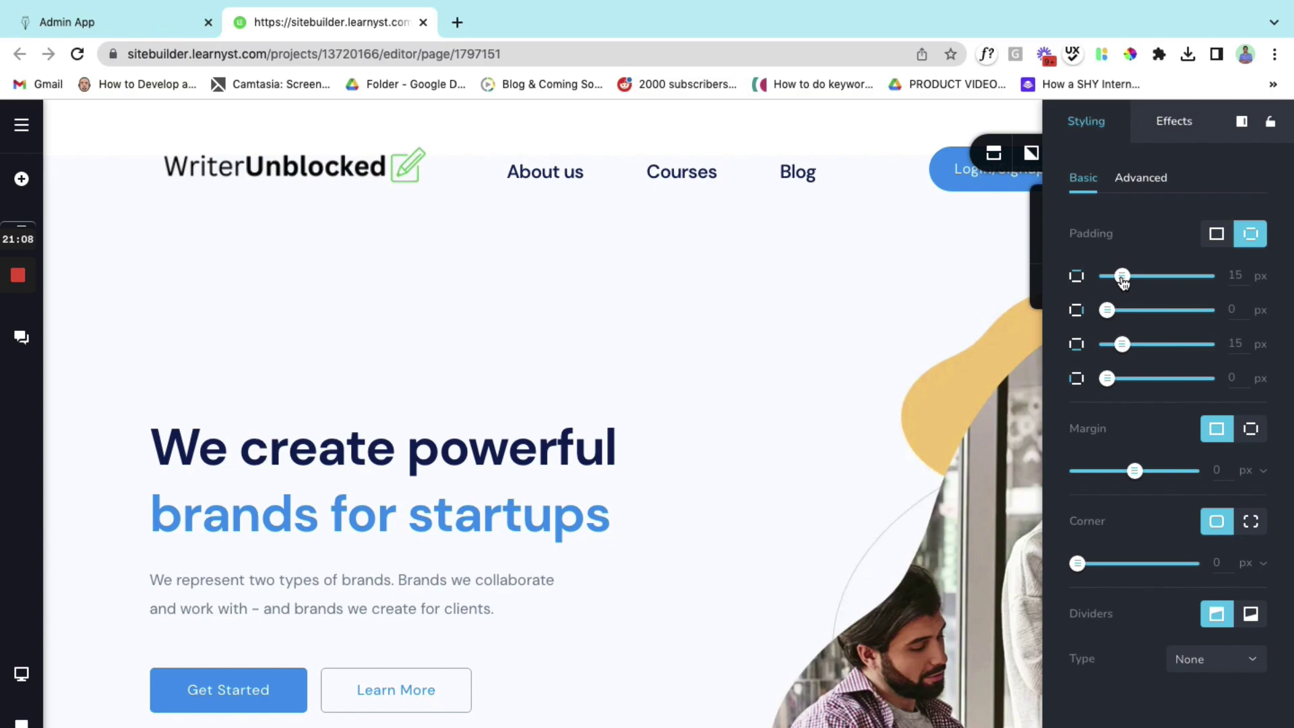
left_click_drag(1122, 277, 1097, 278)
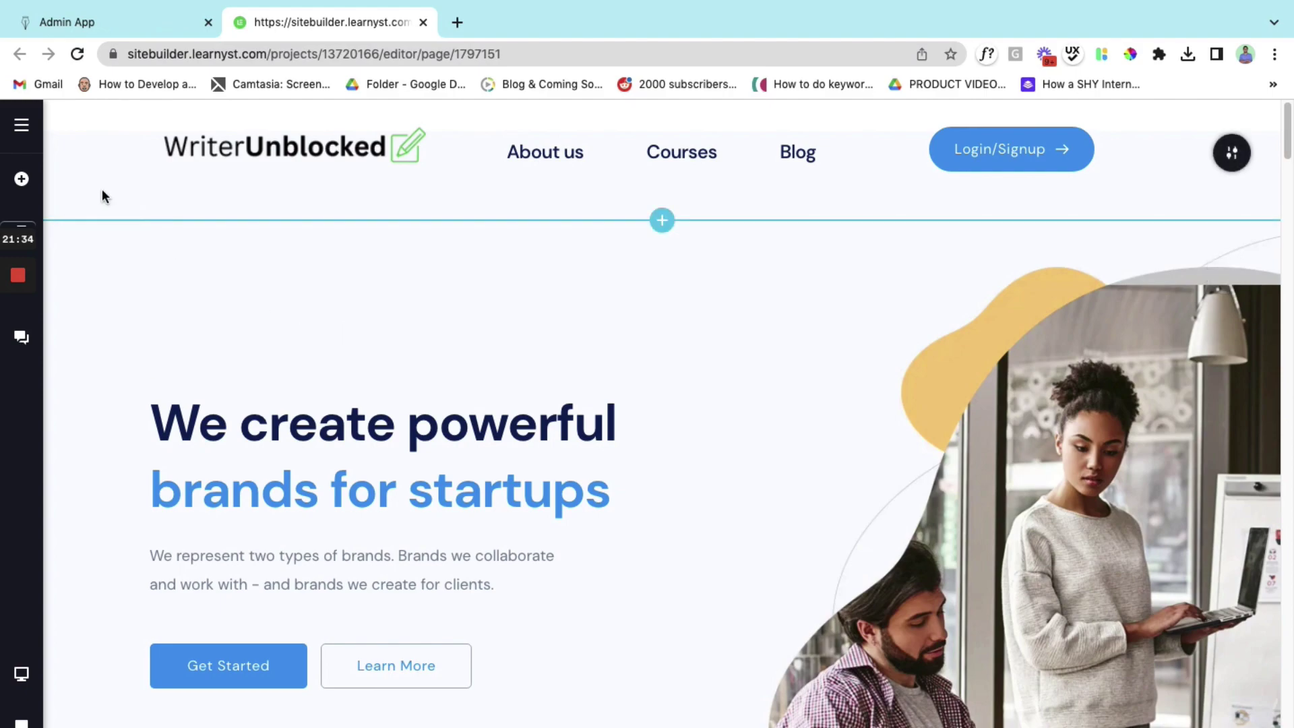
scroll(111, 397, "down", 5)
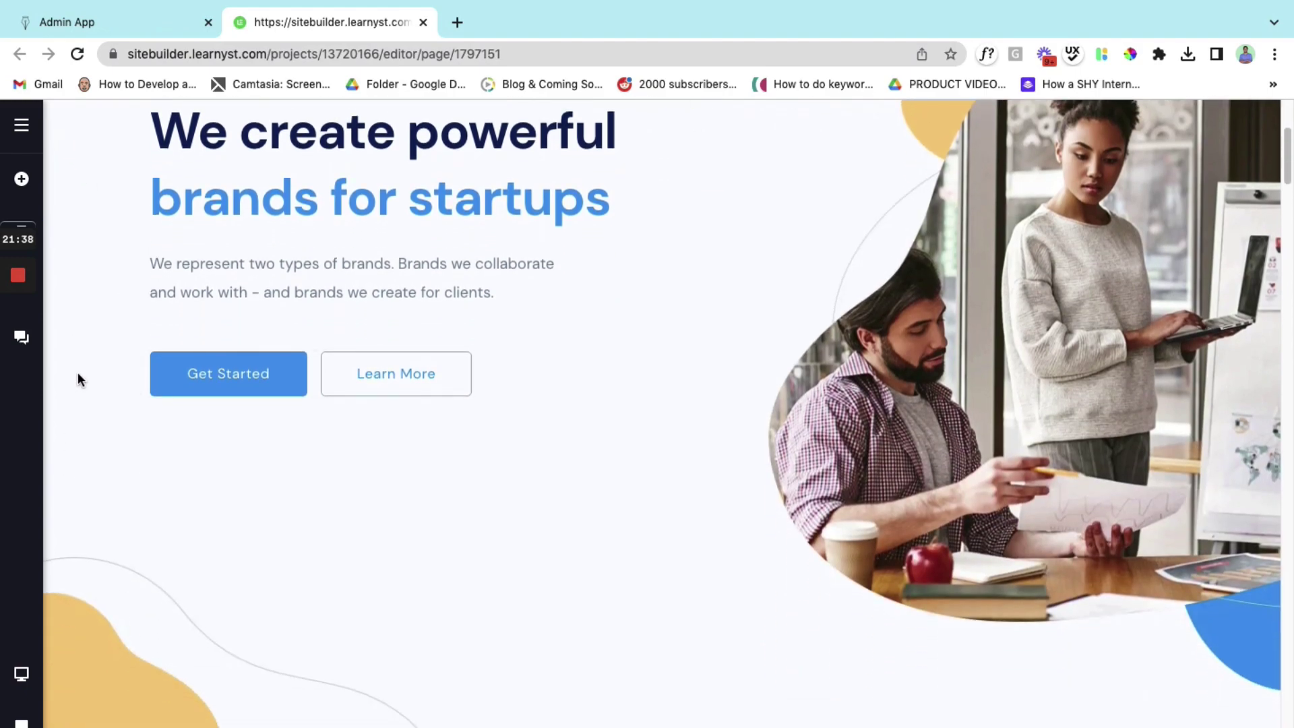
scroll(78, 372, "up", 5)
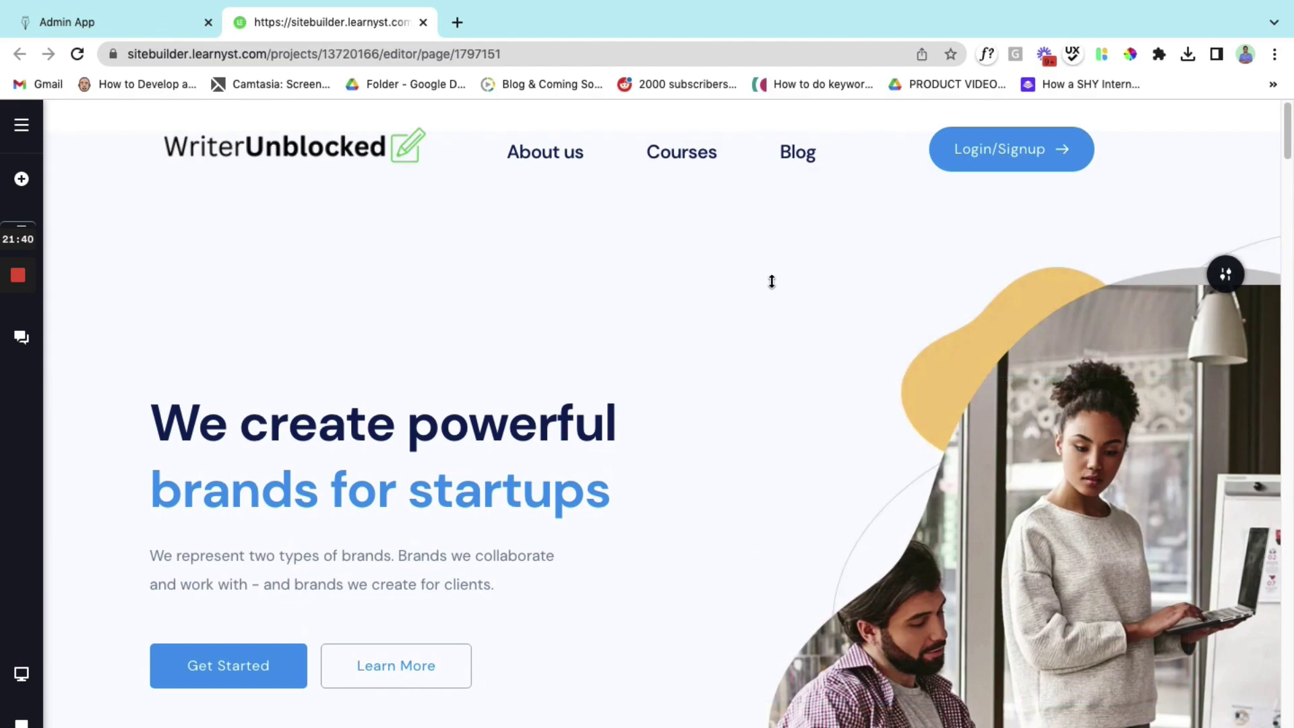
scroll(819, 465, "down", 13)
scroll(821, 467, "down", 12)
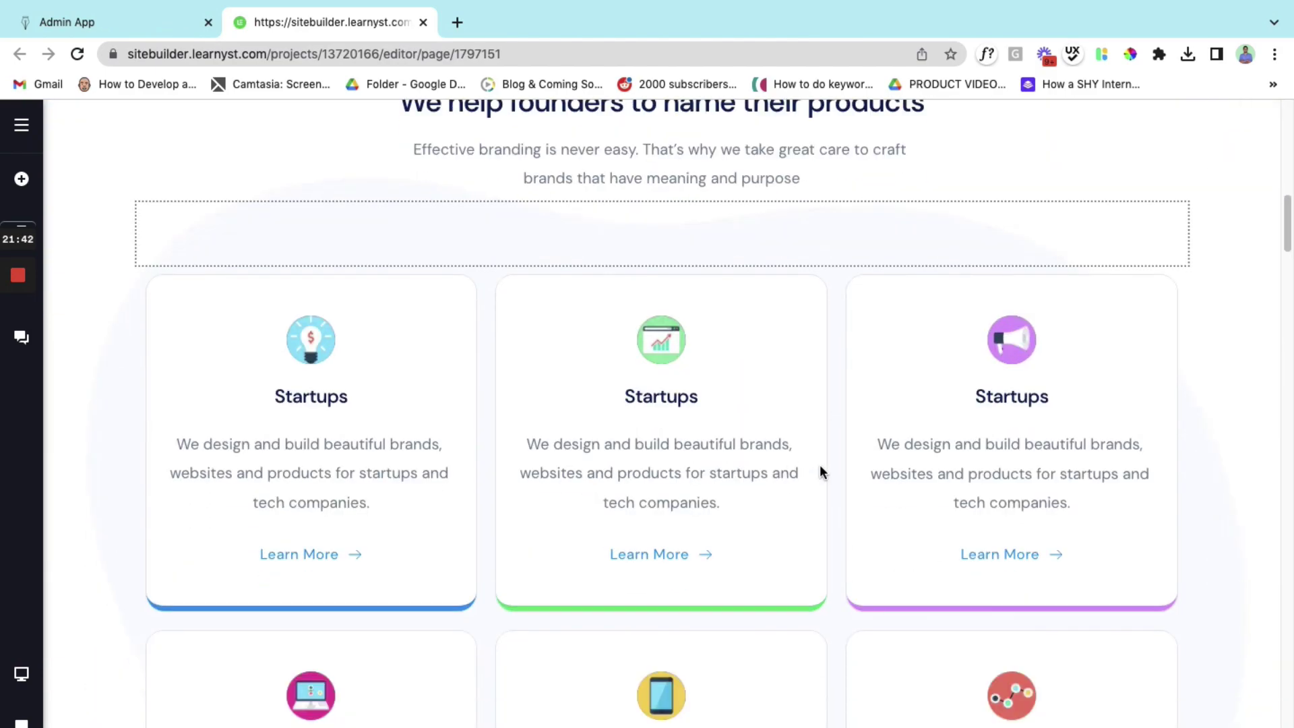
scroll(819, 470, "down", 15)
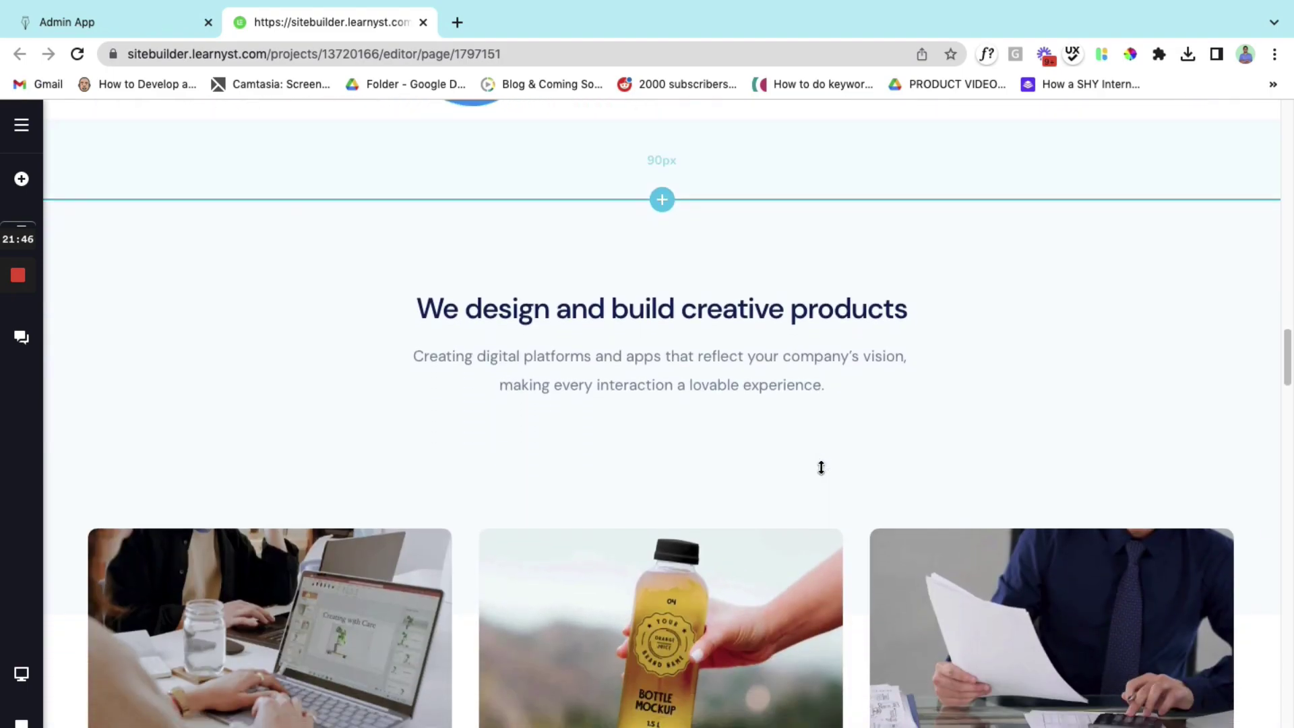
scroll(821, 467, "down", 2)
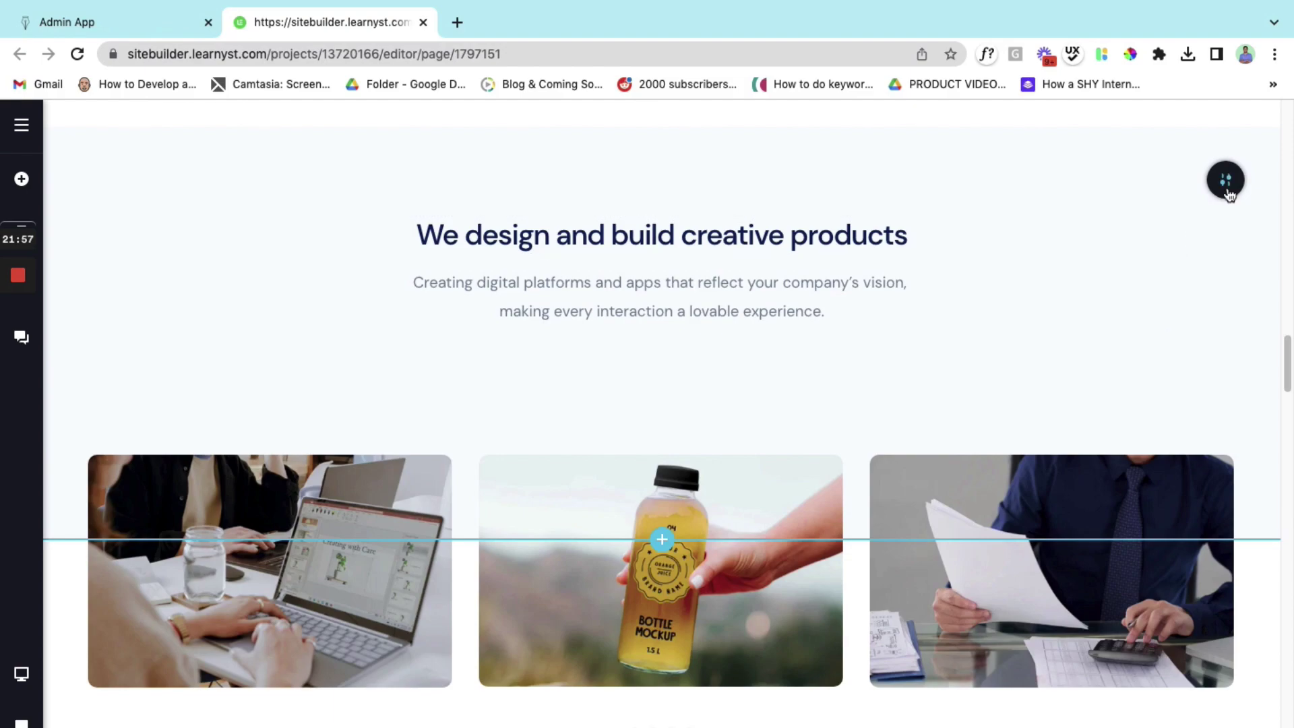
scroll(1228, 193, "up", 2)
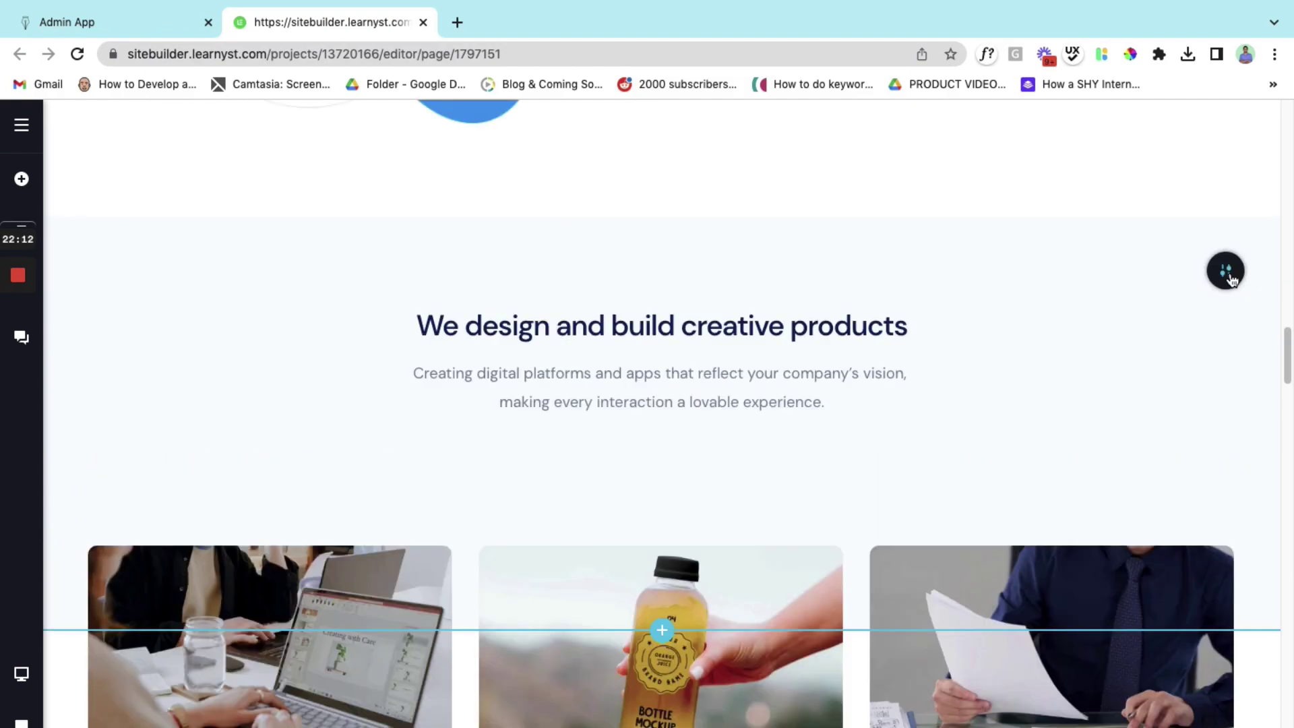
left_click(1227, 272)
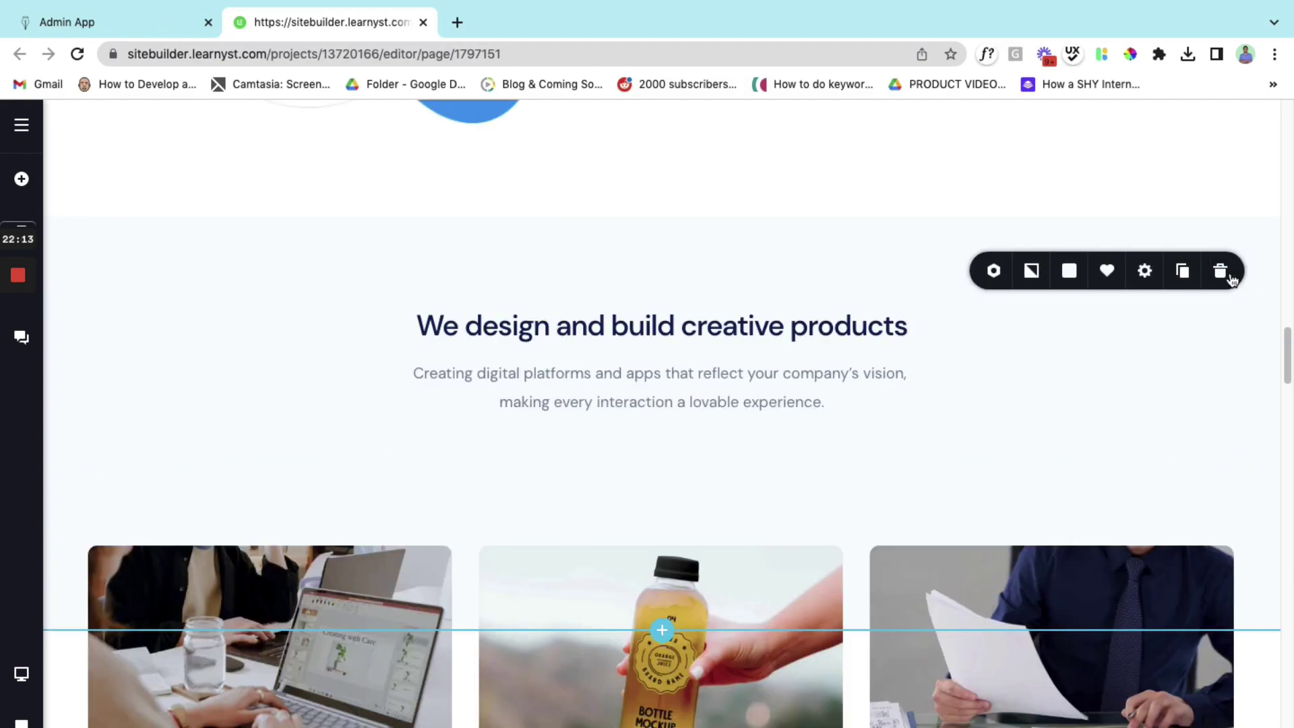
left_click(1074, 281)
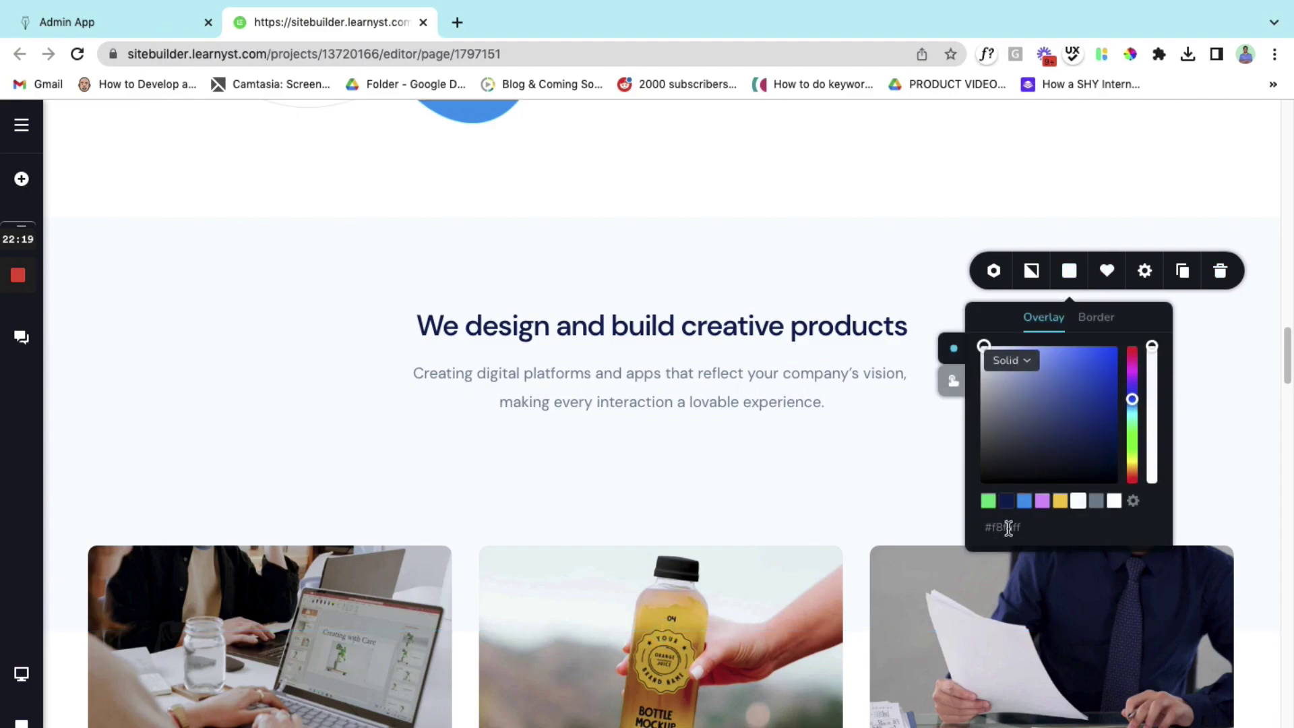
left_click(1008, 527)
double_click(1010, 532)
Step: Change the header section's background colour from #ffffff to #f8f9ff
left_click(1076, 280)
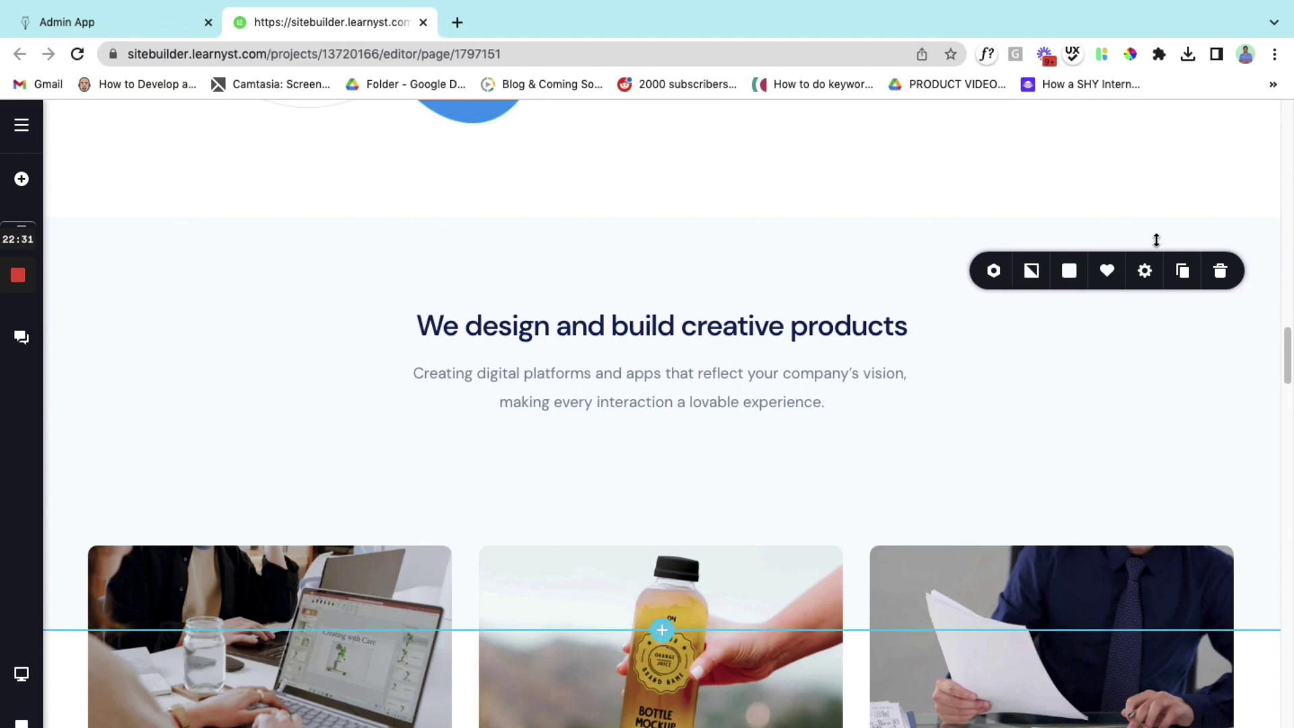
scroll(1154, 237, "up", 15)
scroll(1154, 237, "up", 8)
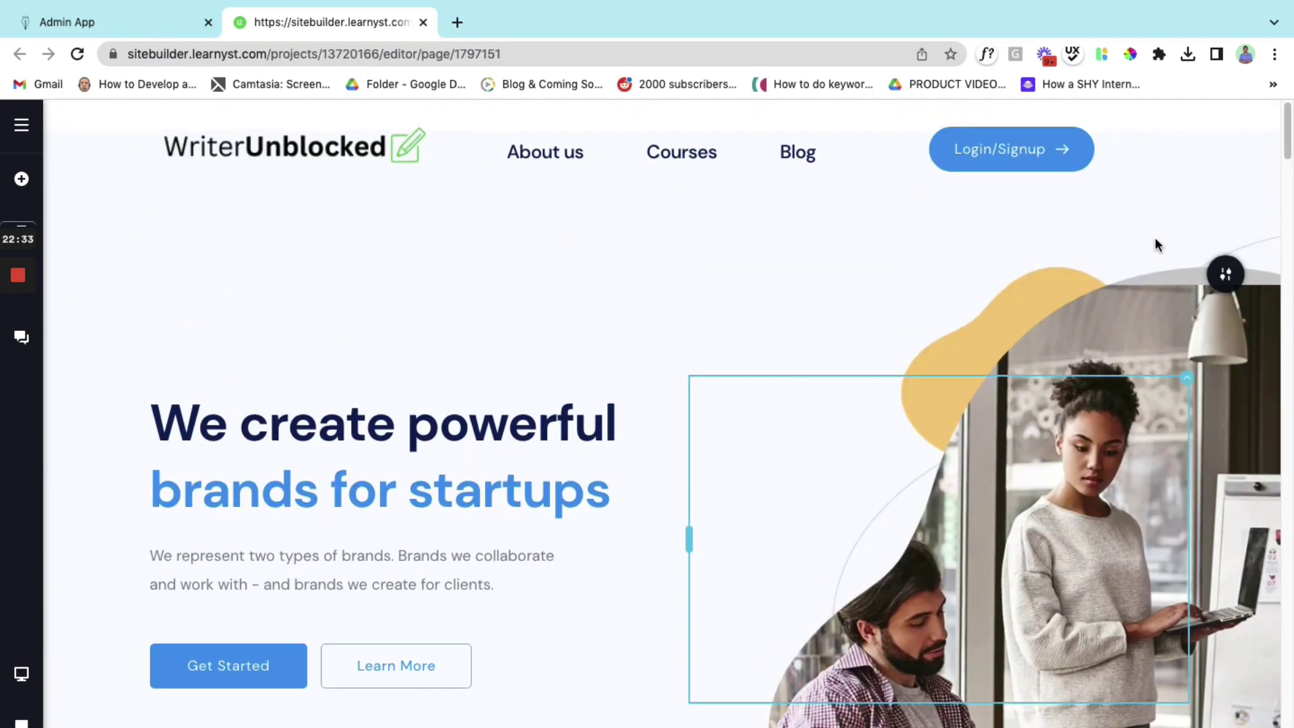
mouse_move(1236, 164)
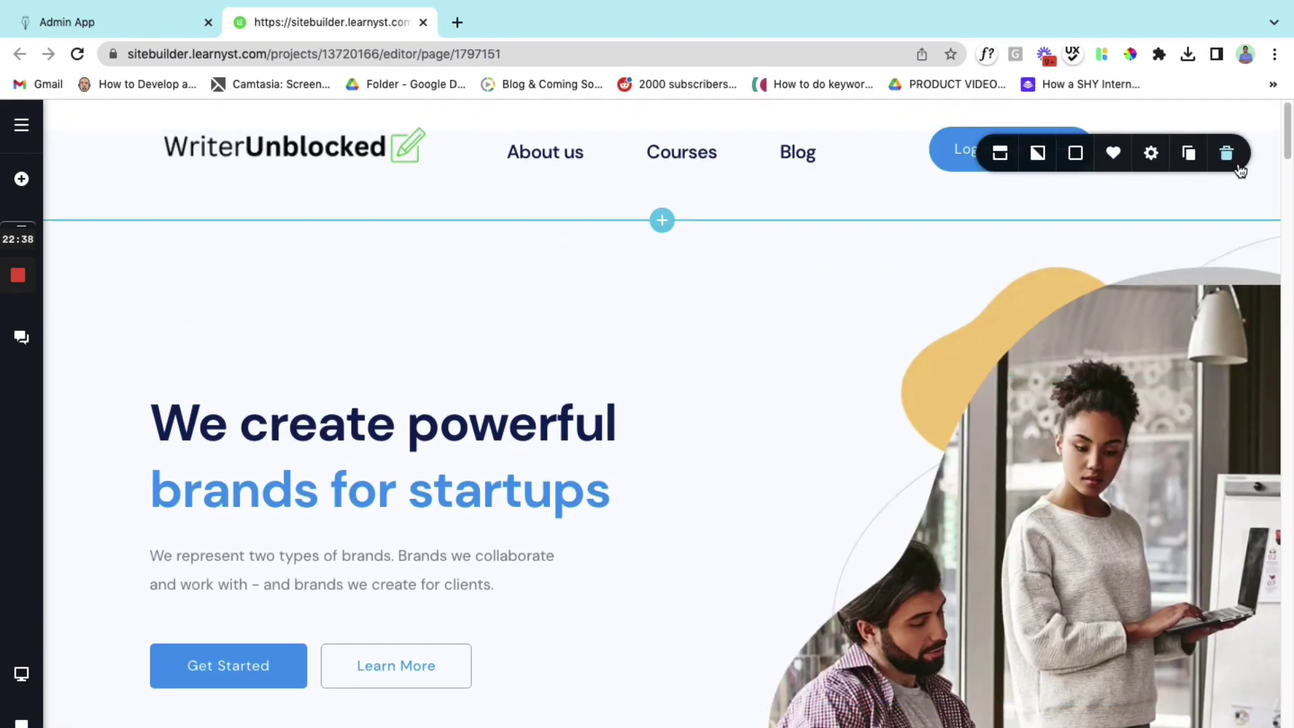
left_click(1075, 154)
double_click(1016, 413)
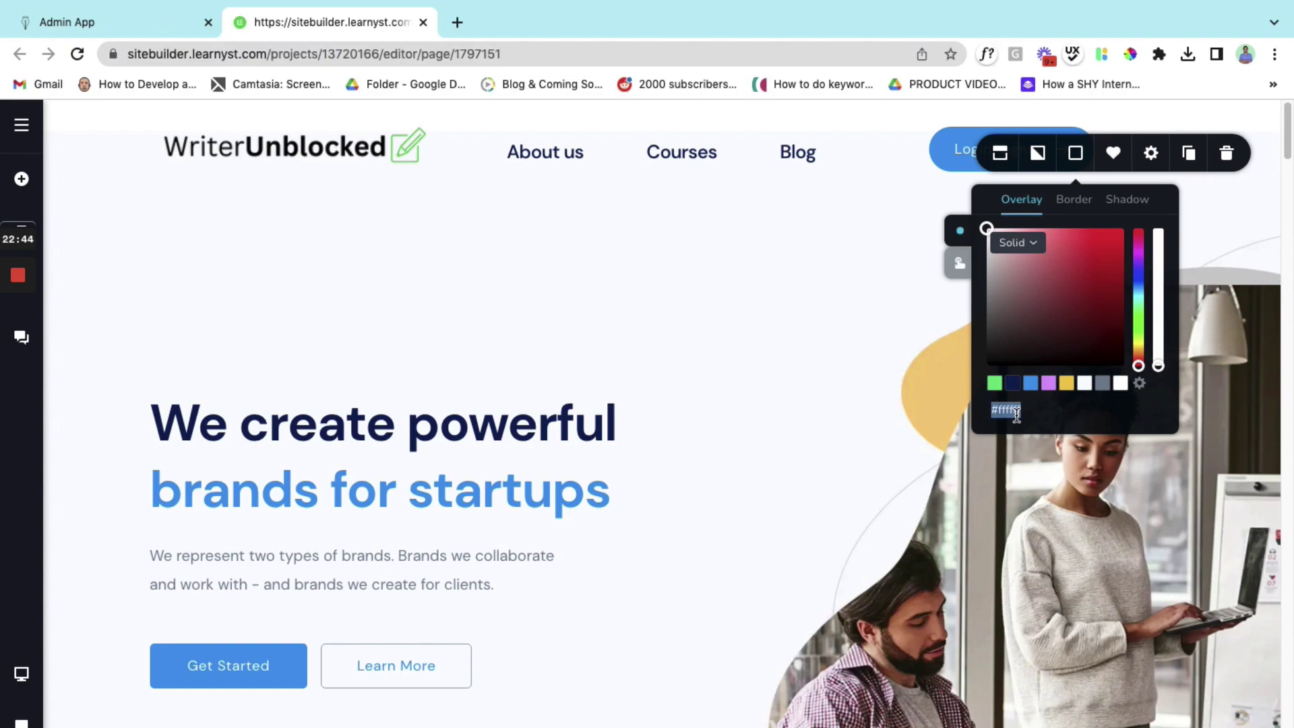
type("#f8f9ff")
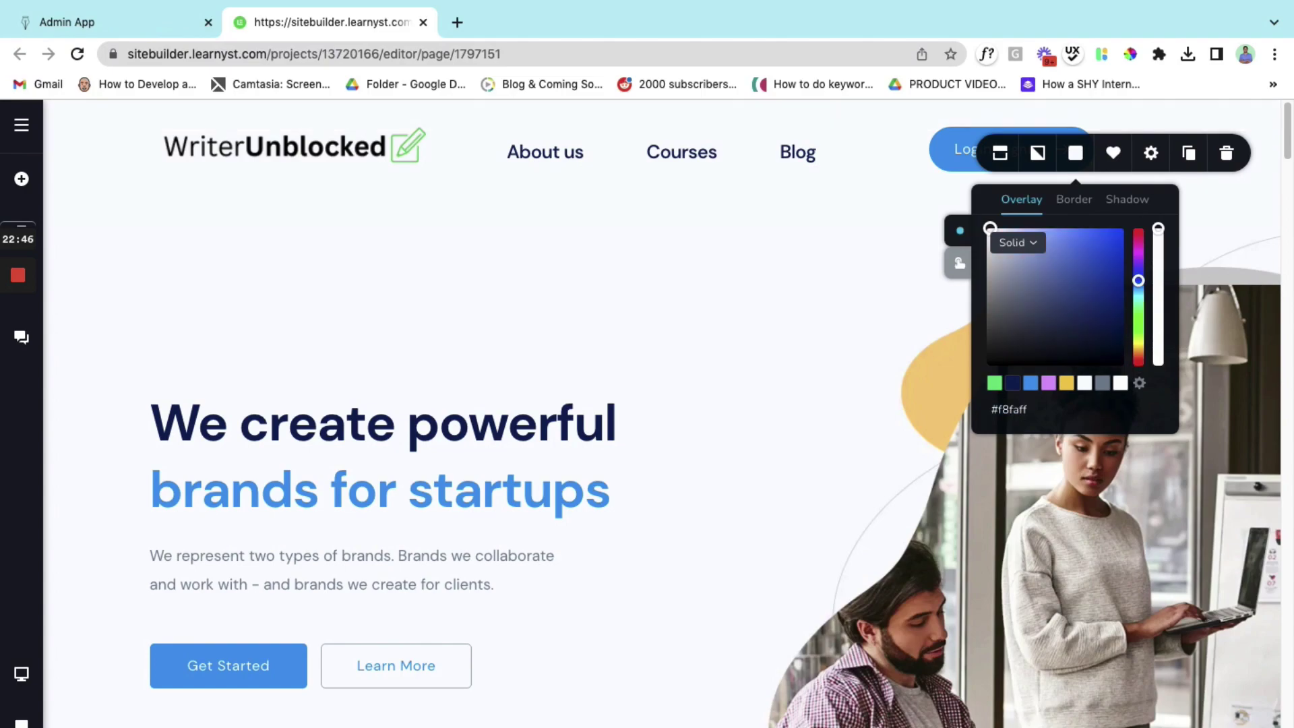
left_click(558, 280)
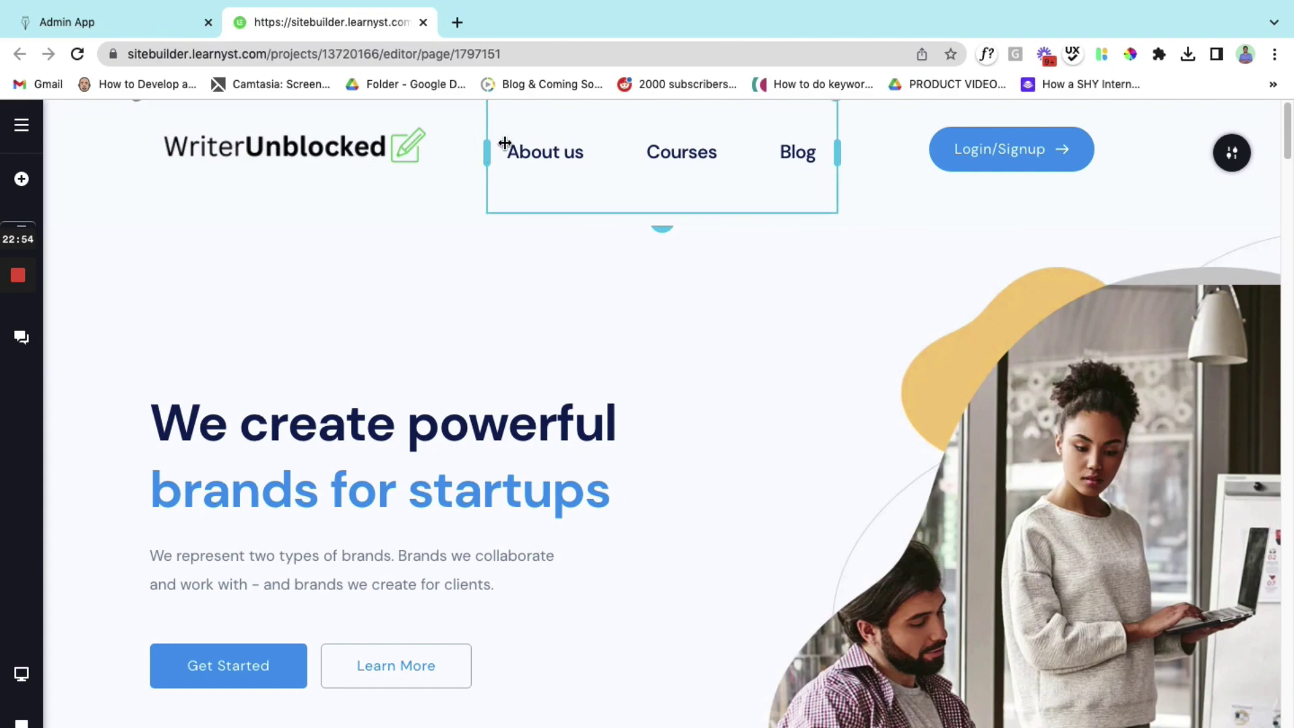
Step: Drag the column handles to narrow the logo column and widen the navigation column rightward
left_click_drag(485, 152, 391, 179)
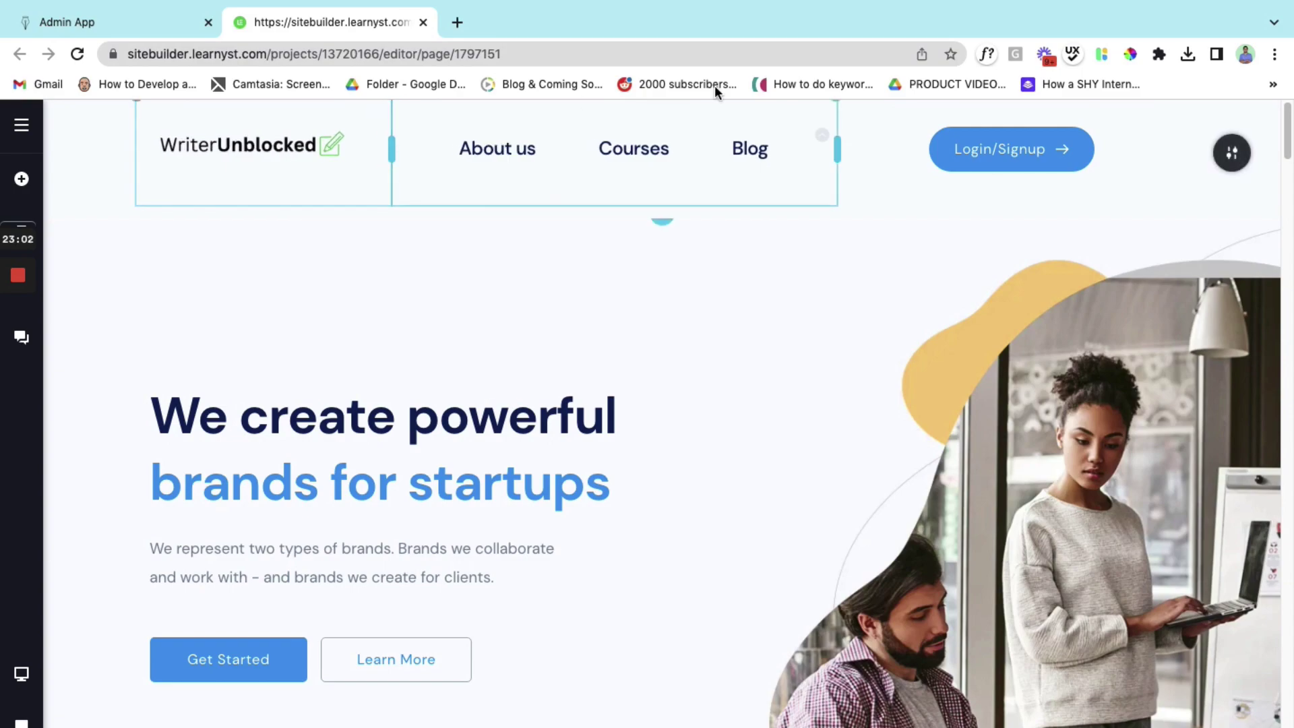
left_click_drag(837, 146, 975, 153)
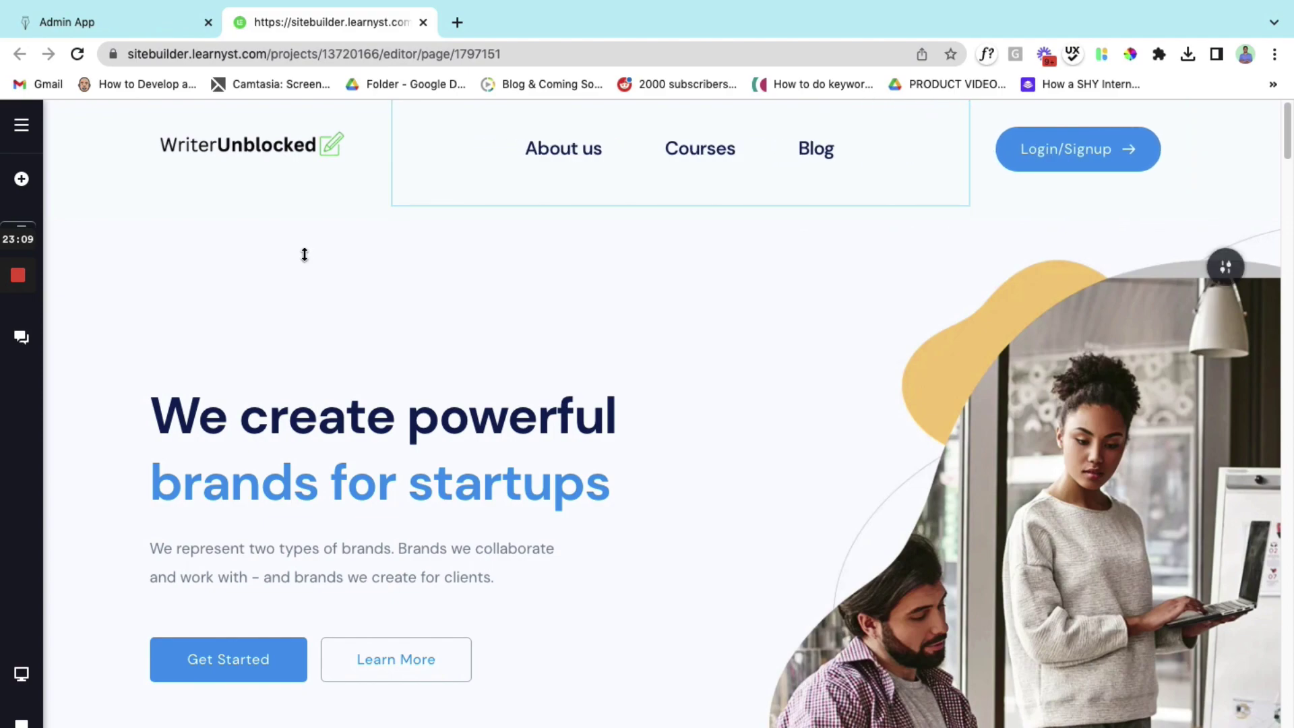
Step: Switch the WriterUnblocked logo's image size from Custom to Original, then select the hero content block
left_click(259, 147)
left_click(138, 215)
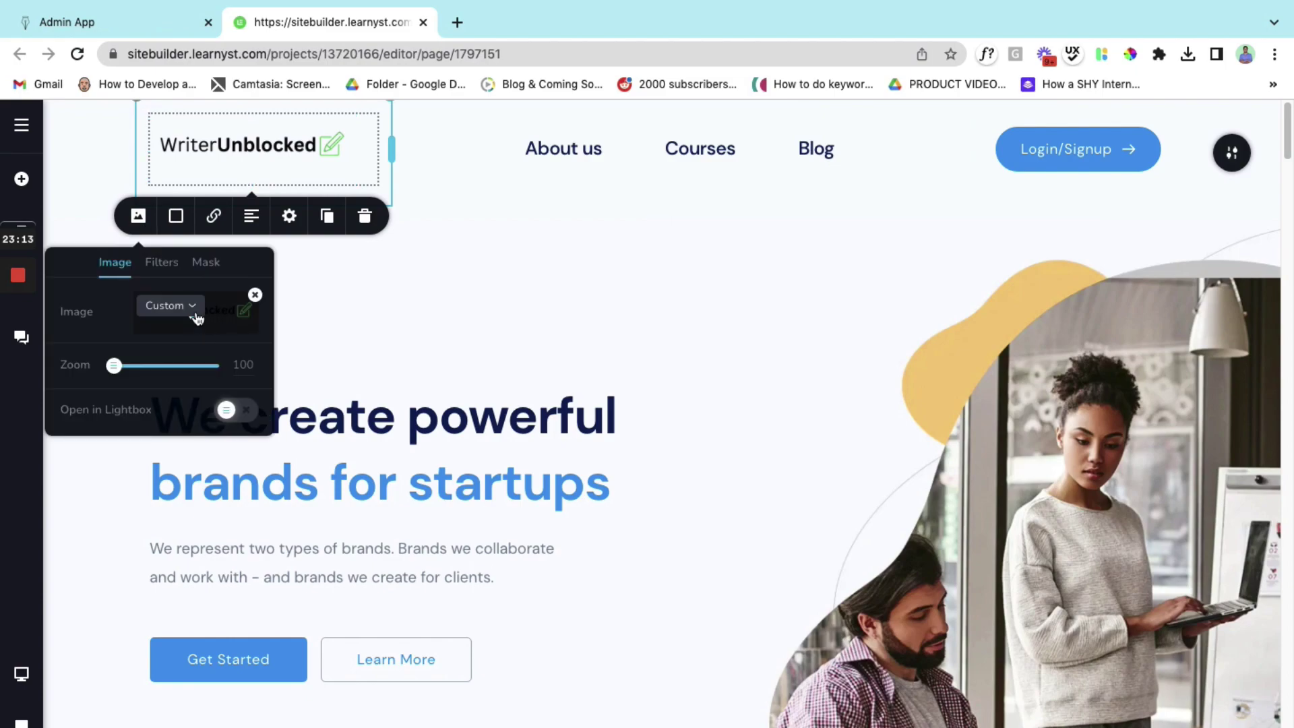
left_click(196, 310)
left_click(171, 354)
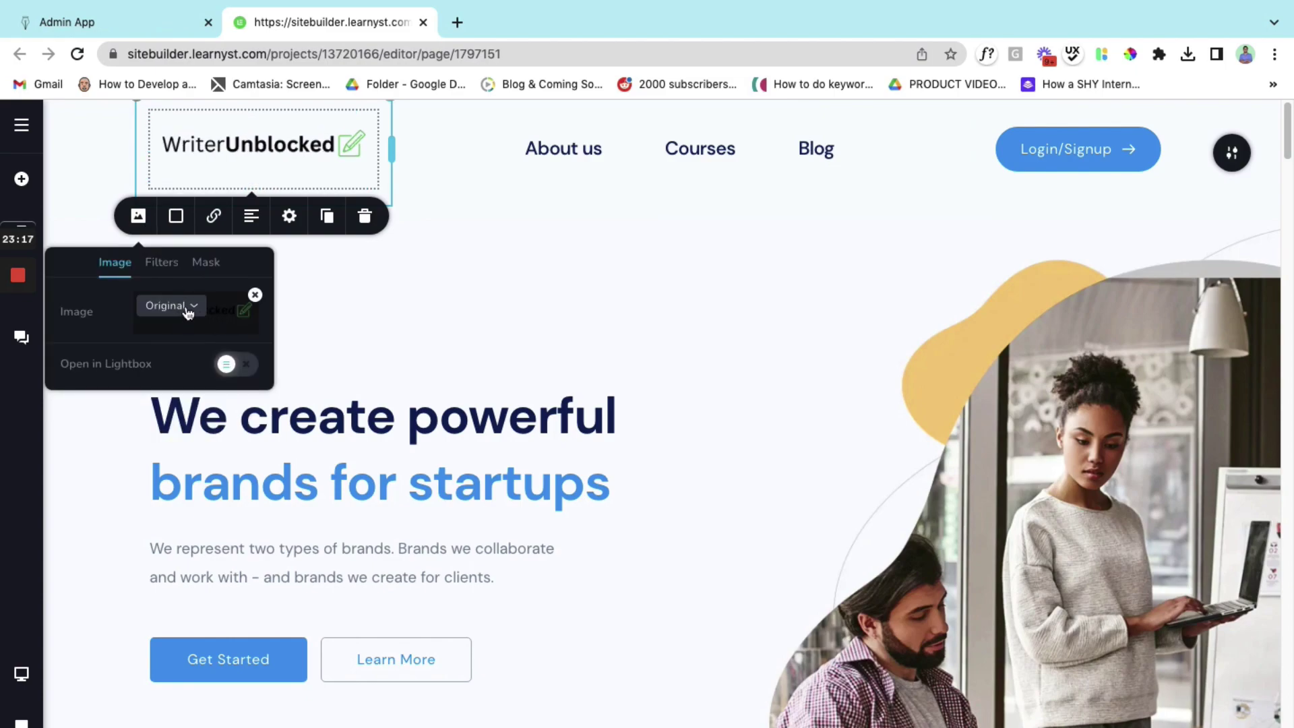
left_click(95, 155)
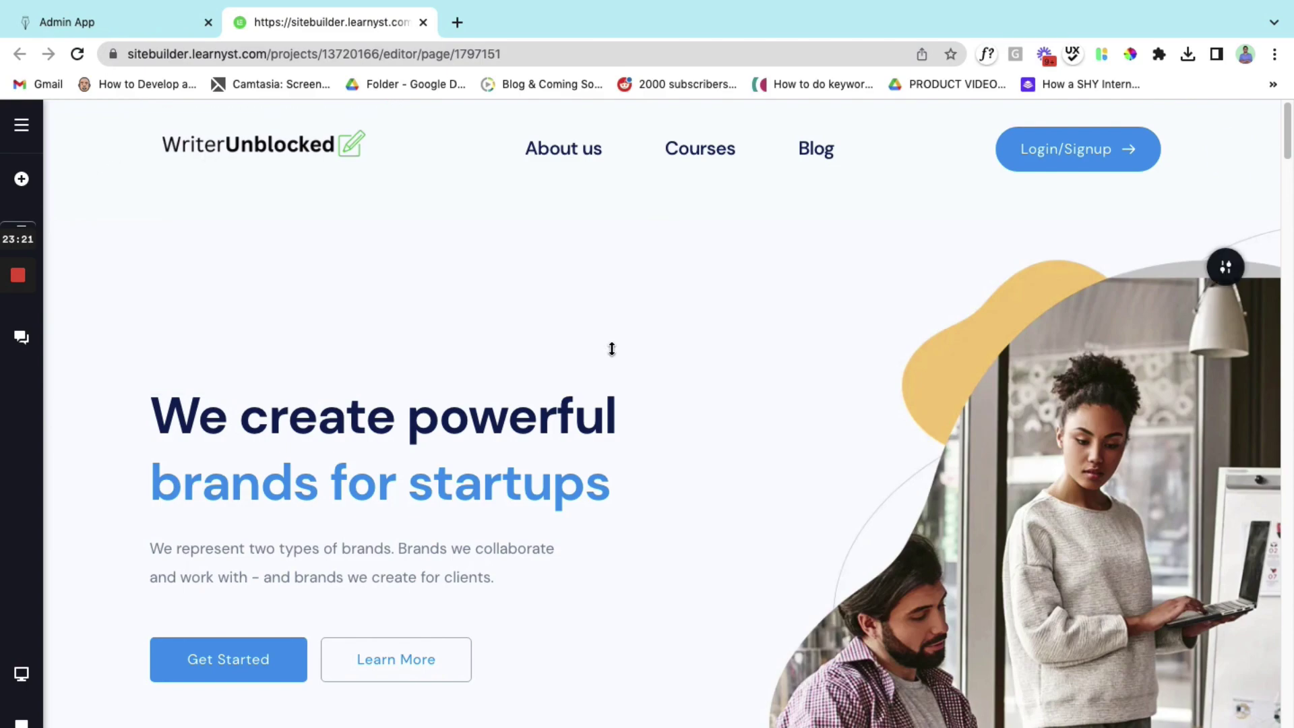
scroll(612, 349, "down", 1)
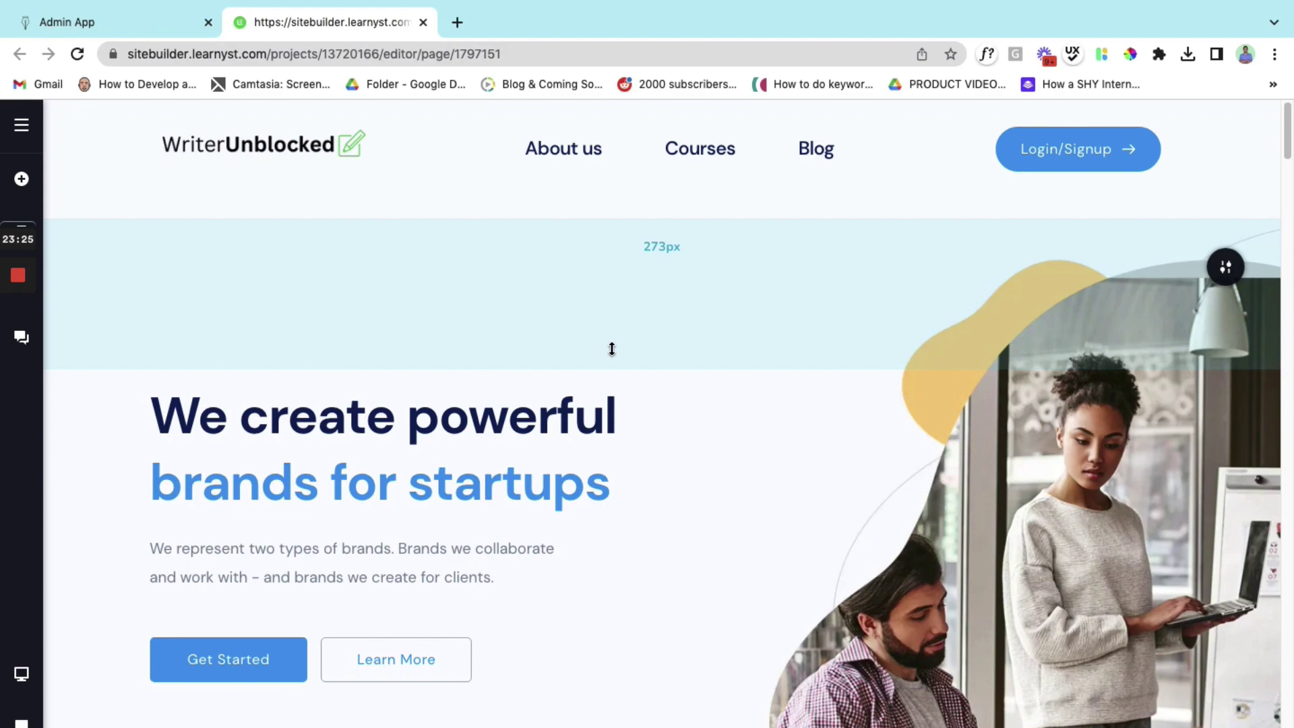
left_click(653, 382)
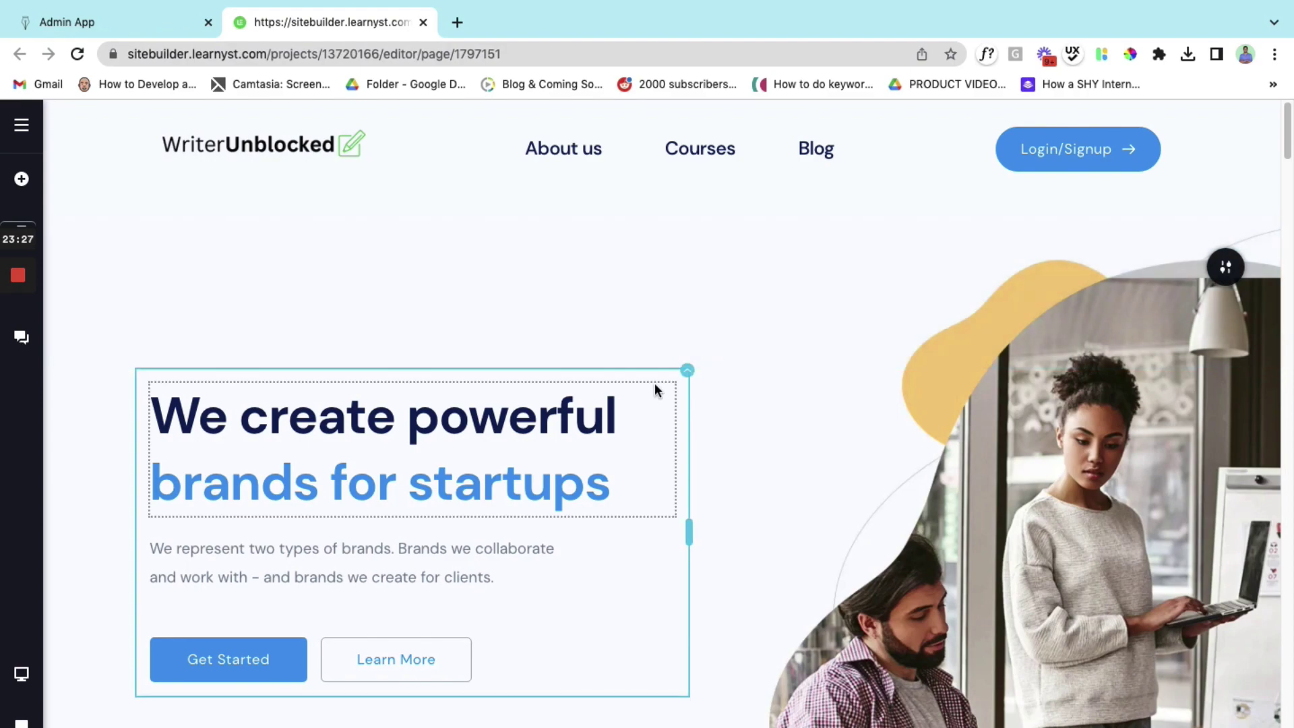